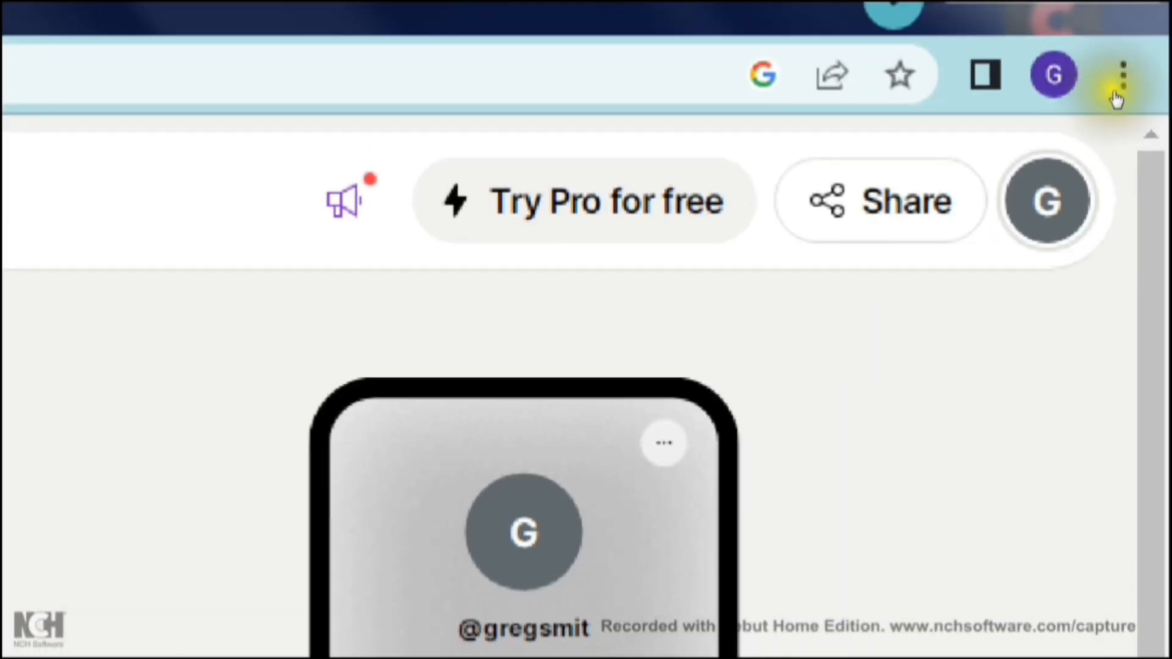
Step: Examine the profile's account menu and the options for sharing the Linktree, closing each one after viewing
left_click(1048, 200)
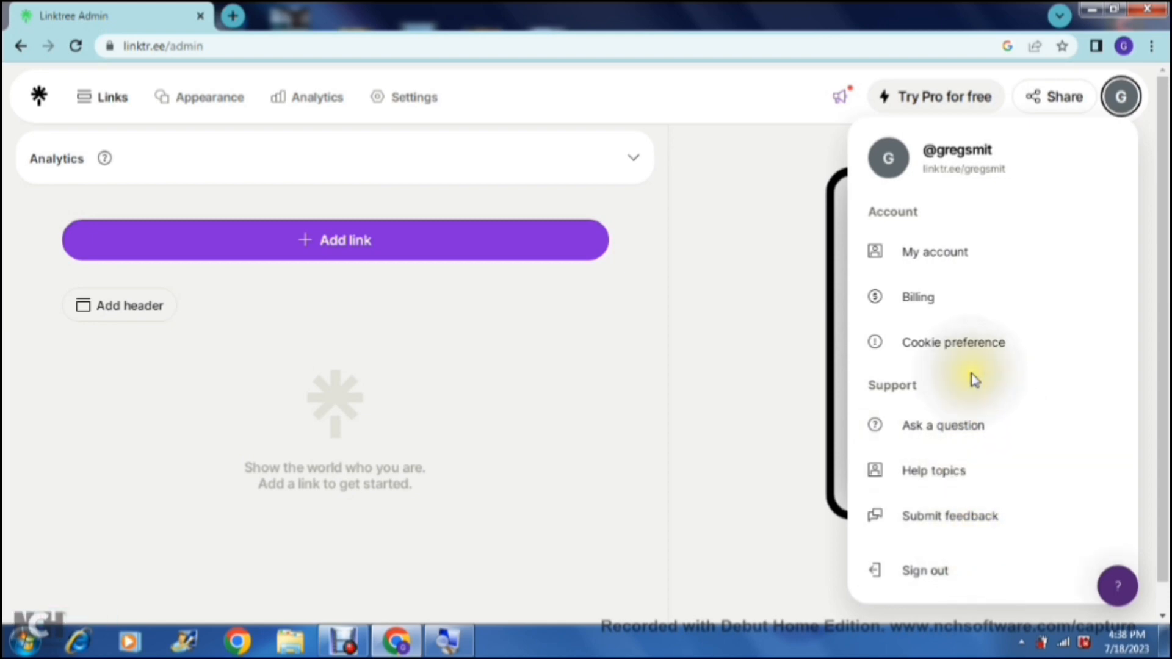
left_click(1118, 115)
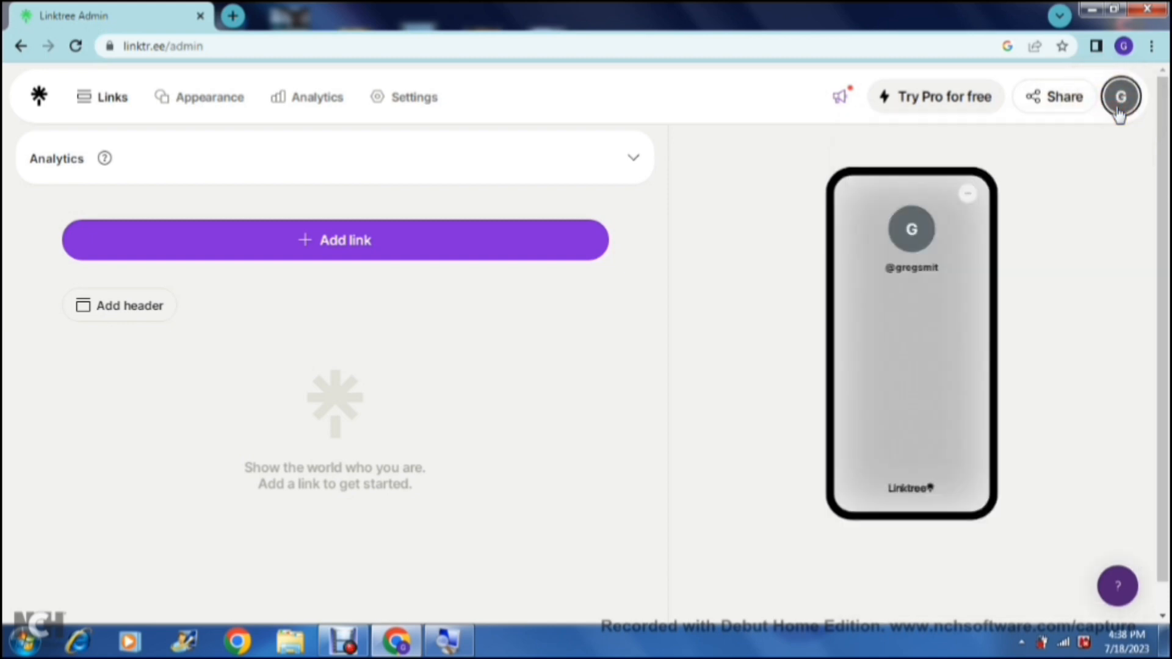
left_click(1066, 105)
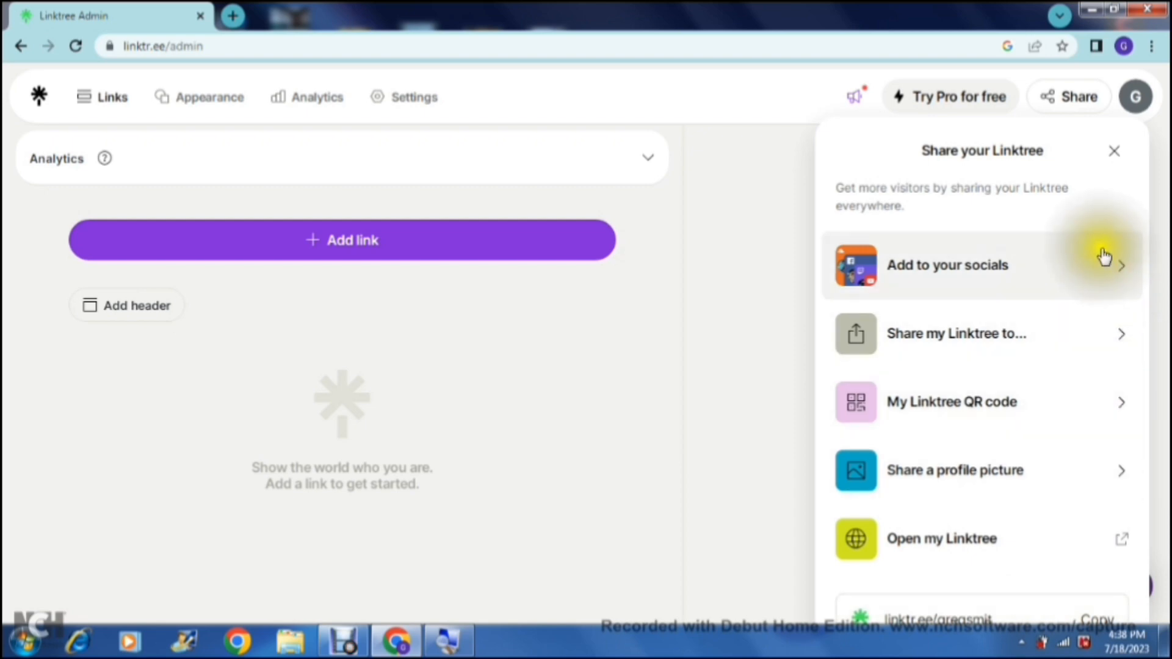
left_click(1115, 150)
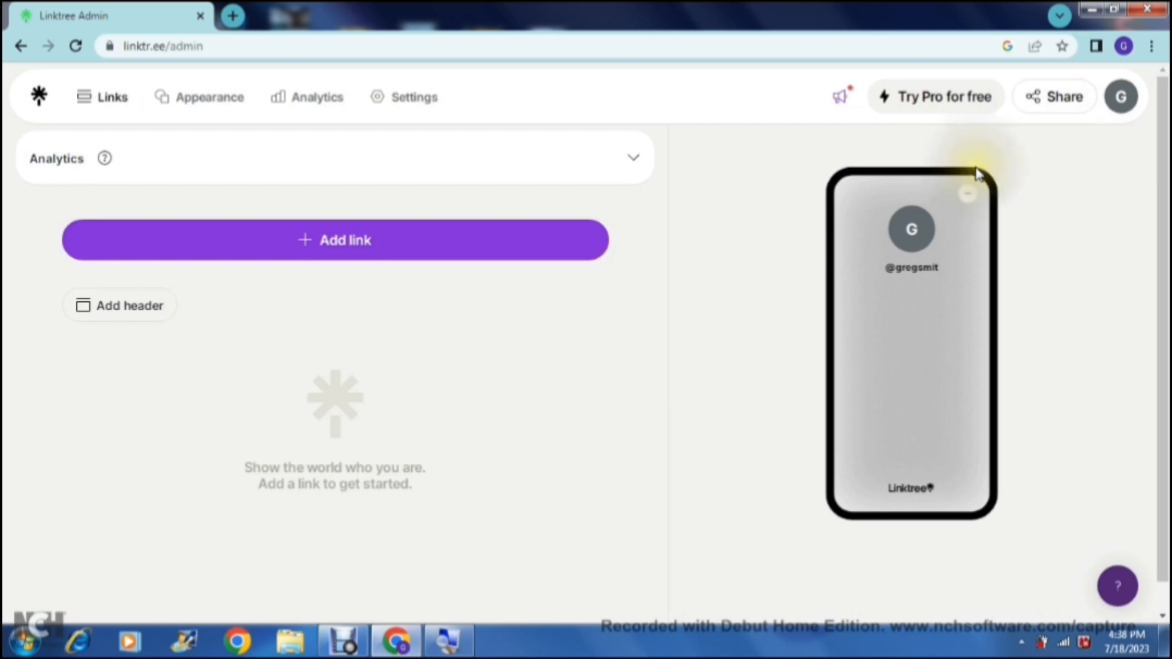
left_click(1121, 107)
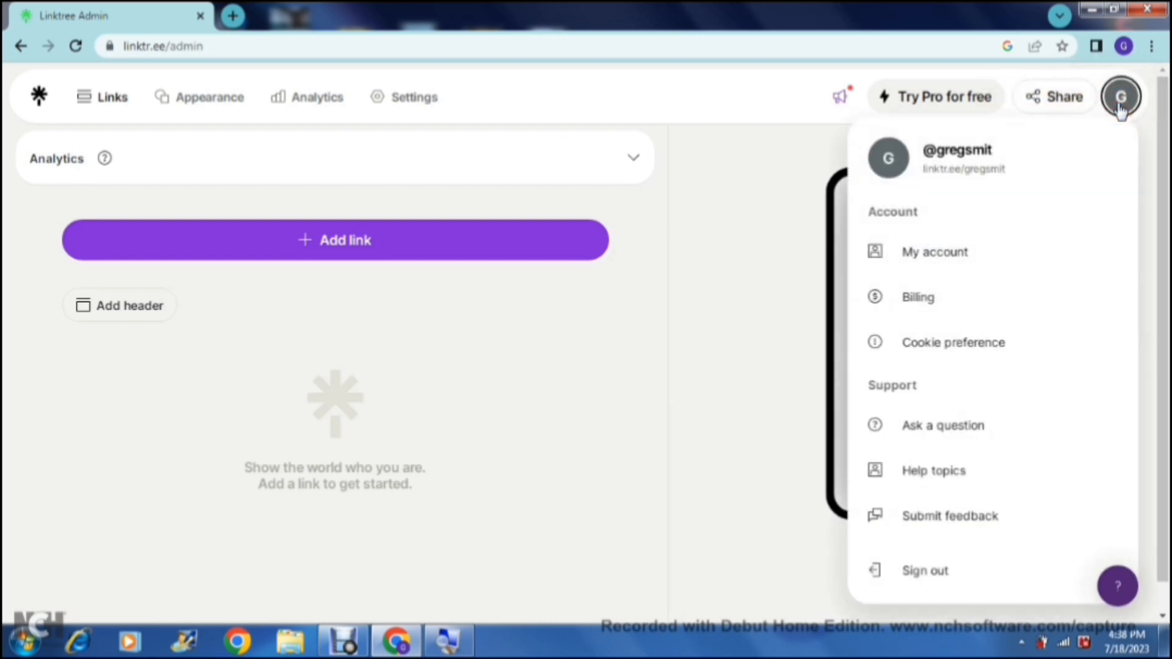
left_click(1120, 108)
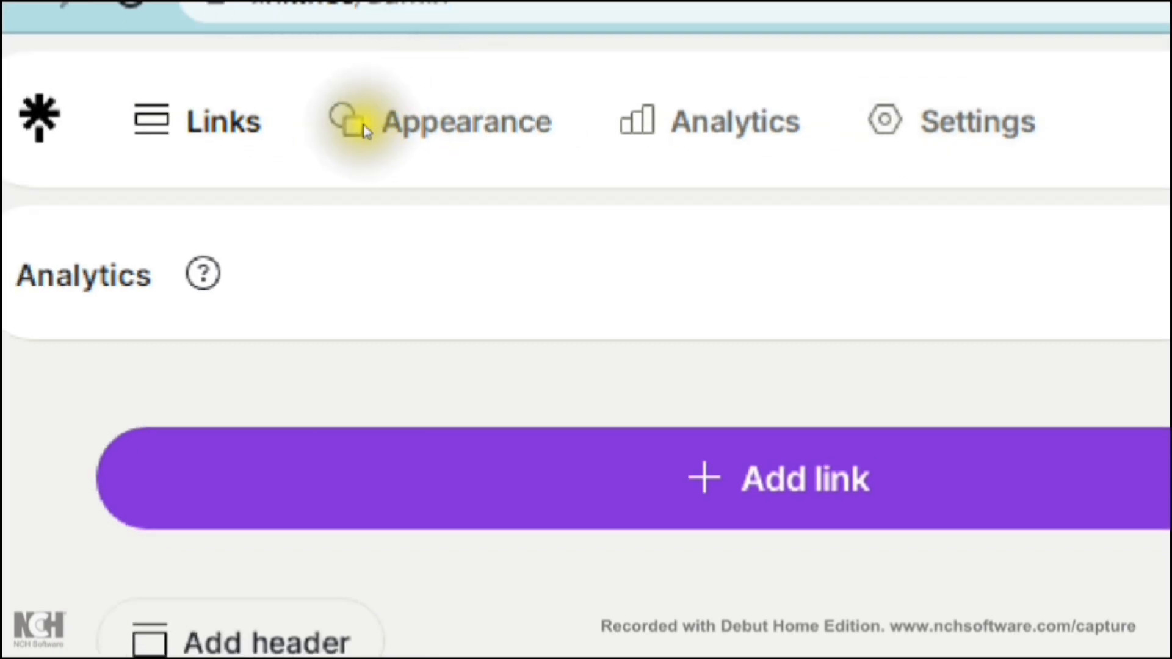
Step: Open the Analytics page and examine the lifetime analytics and activity overview
left_click(307, 108)
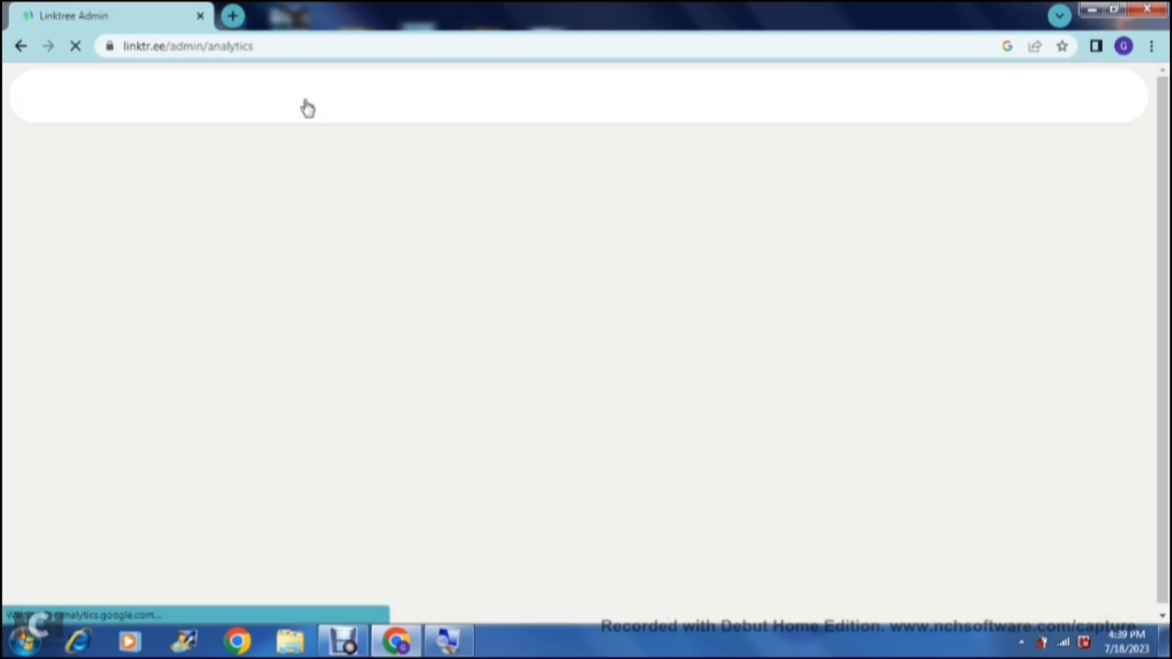
left_click(269, 284)
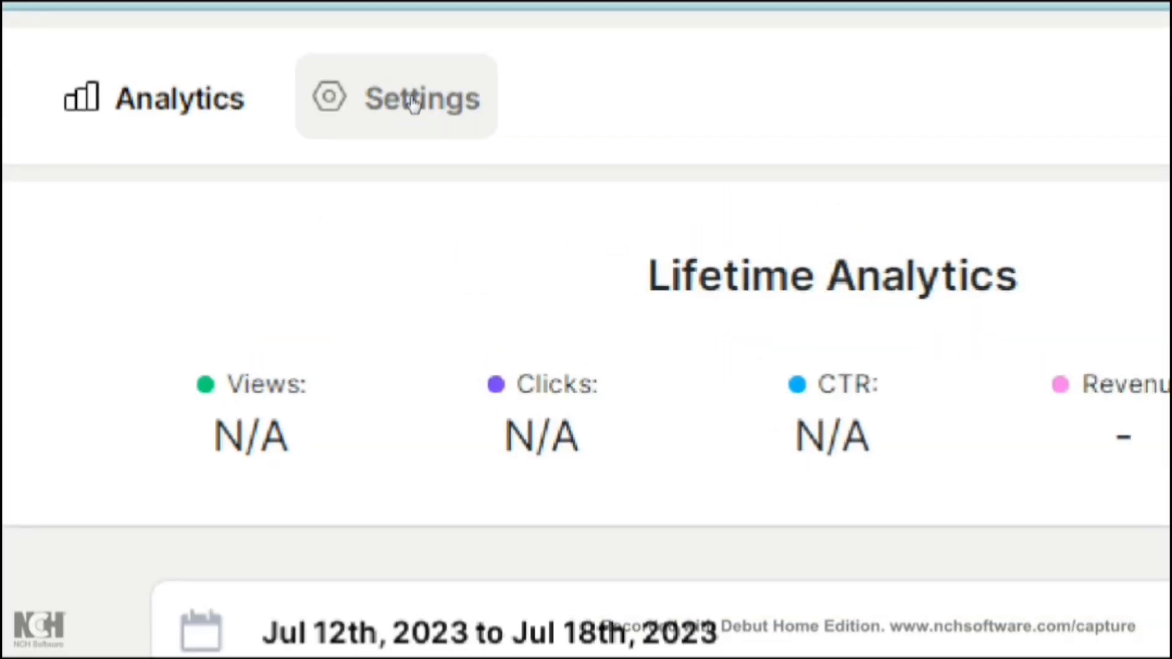
Step: Open the social icon settings, view the form for adding a Threads icon, and close it without adding one
left_click(413, 101)
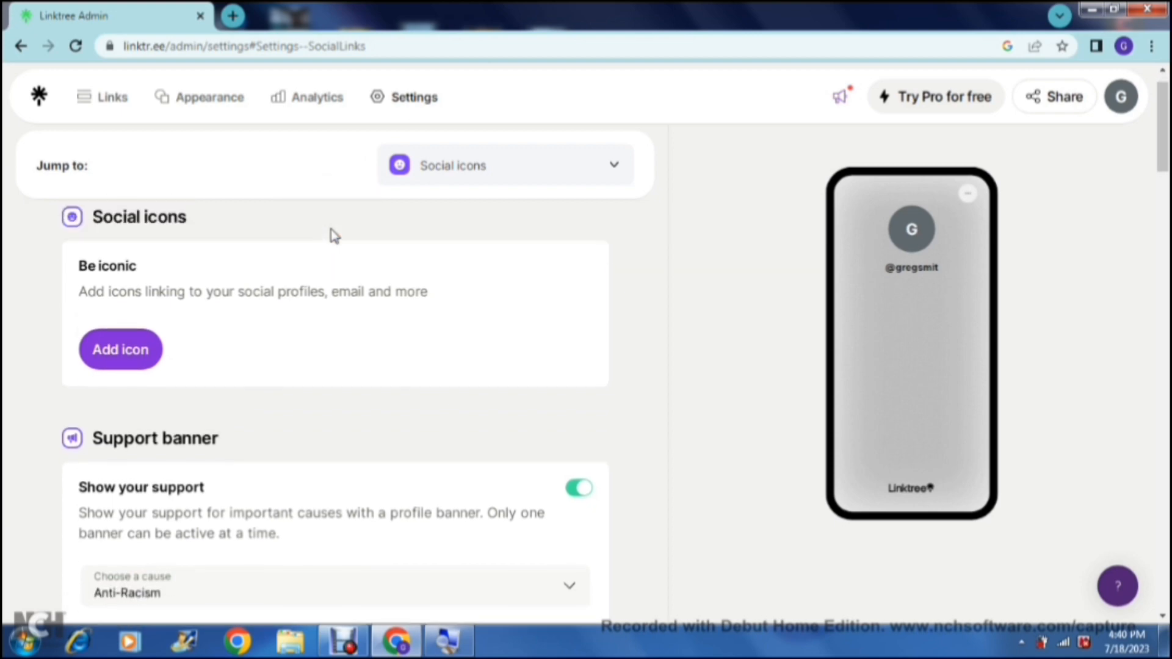
left_click(124, 353)
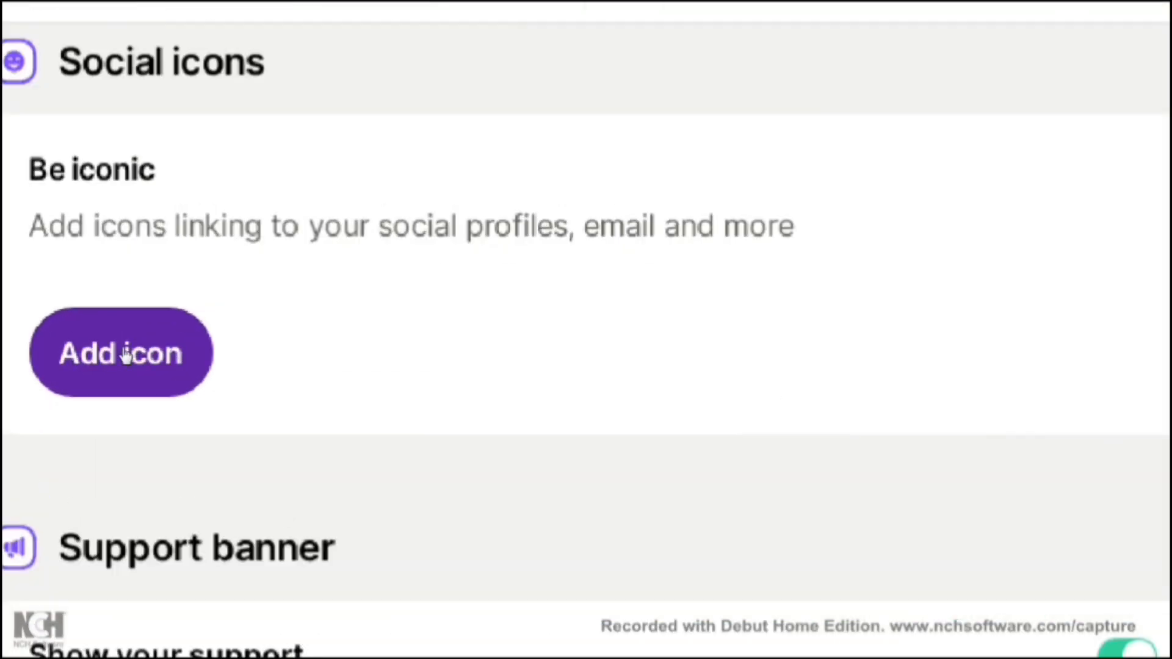
left_click(124, 353)
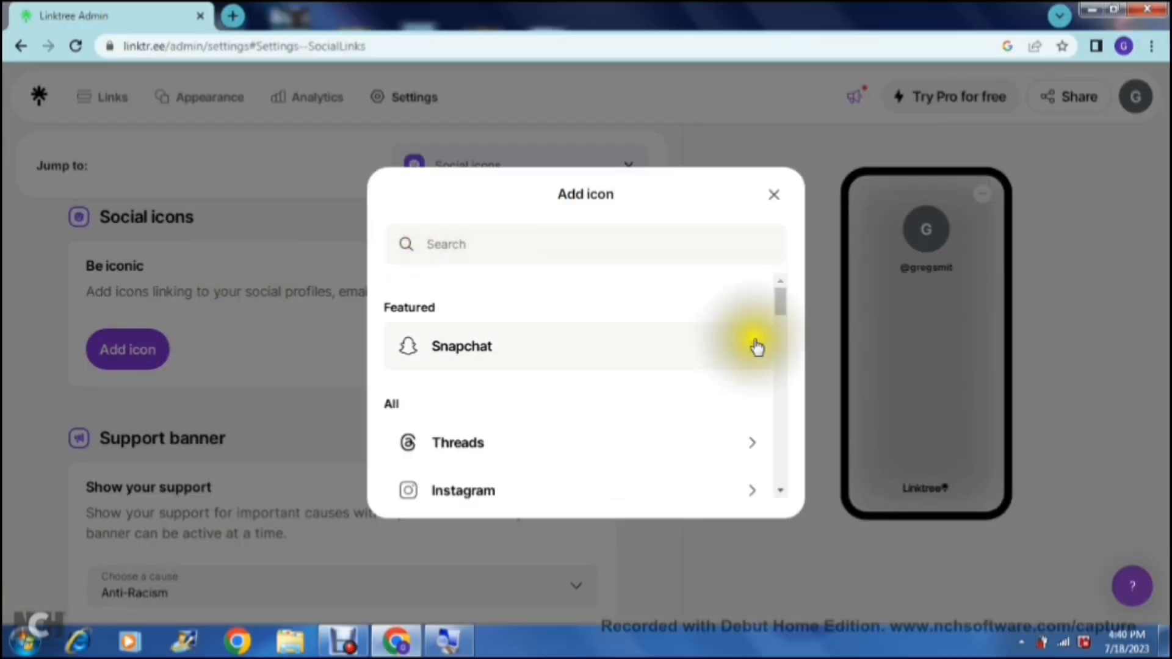
left_click_drag(780, 309, 775, 283)
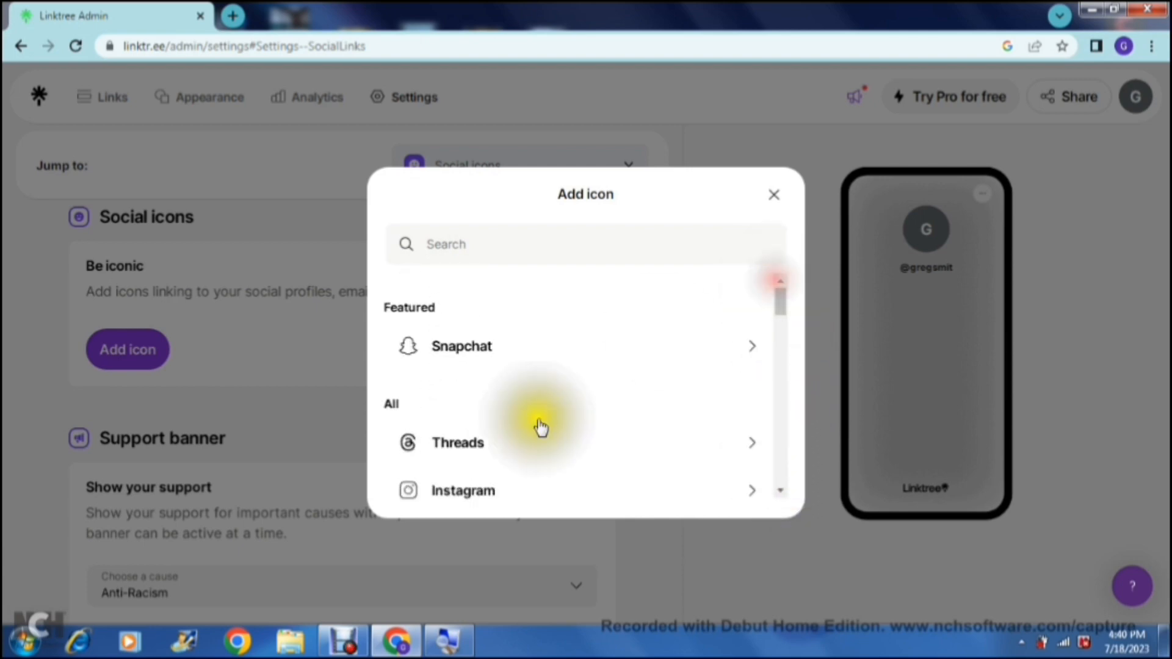
left_click(490, 453)
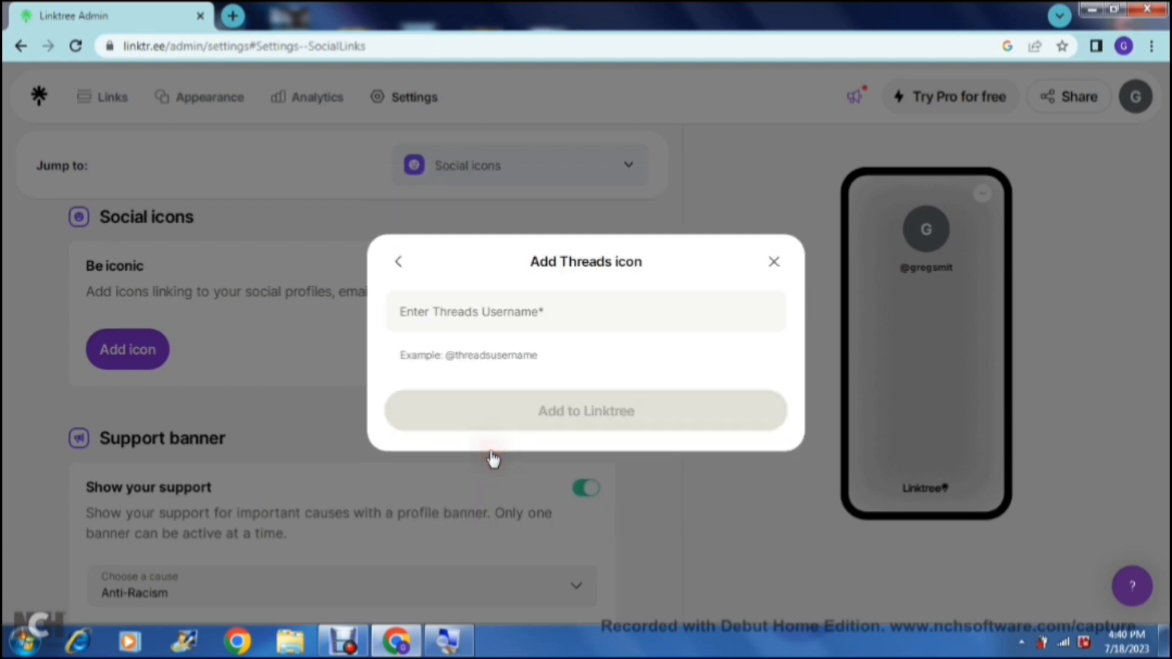
left_click(506, 309)
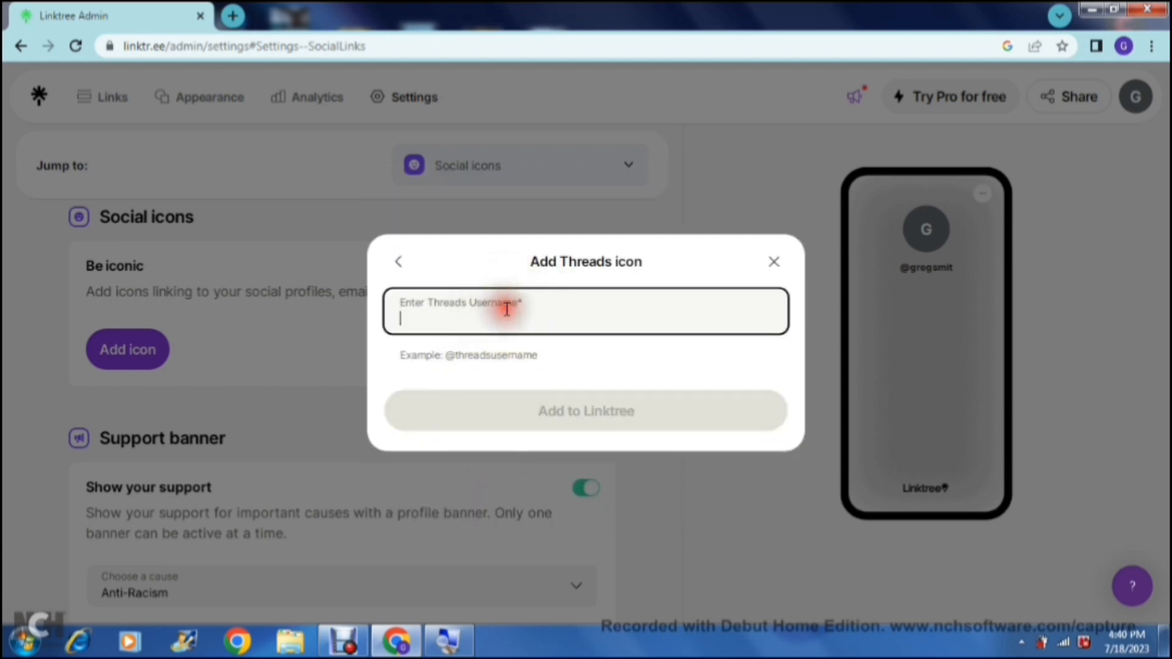
left_click(508, 362)
left_click(543, 409)
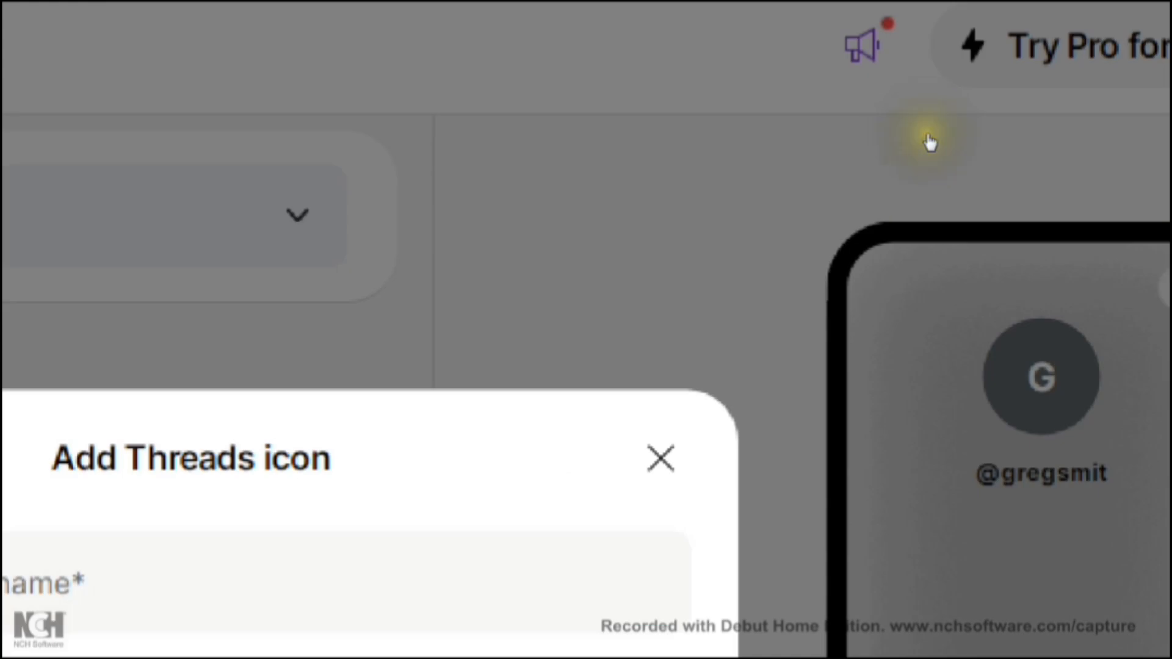
left_click(774, 266)
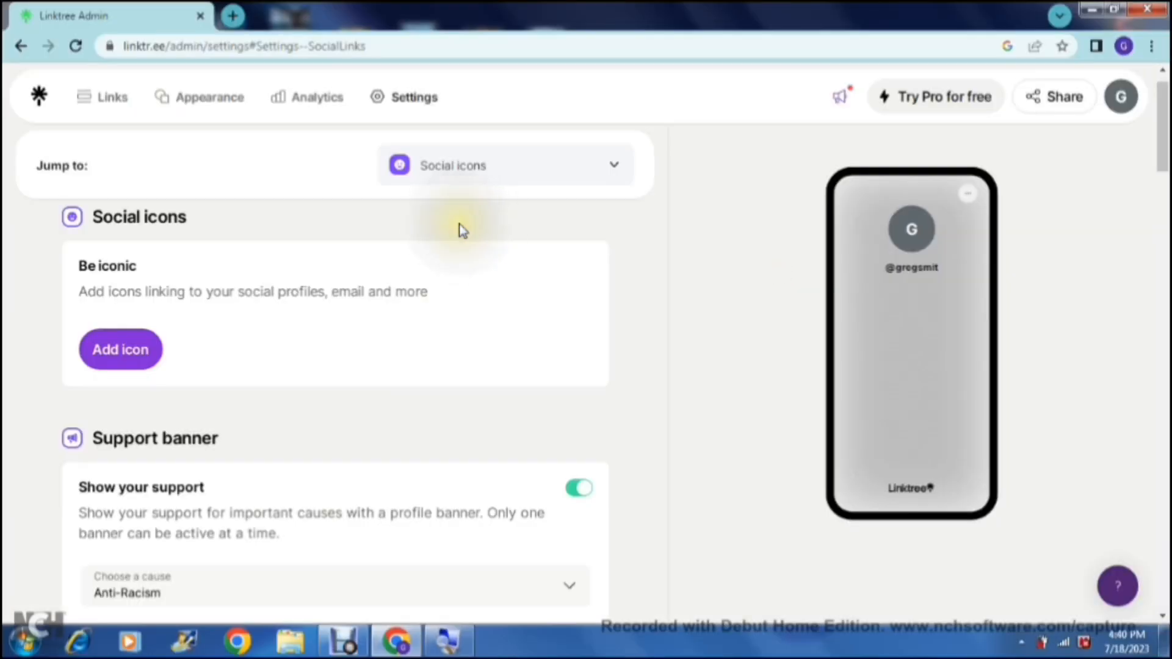
Step: View the causes available for the support banner and turn the banner off
scroll(601, 305, "down", 3)
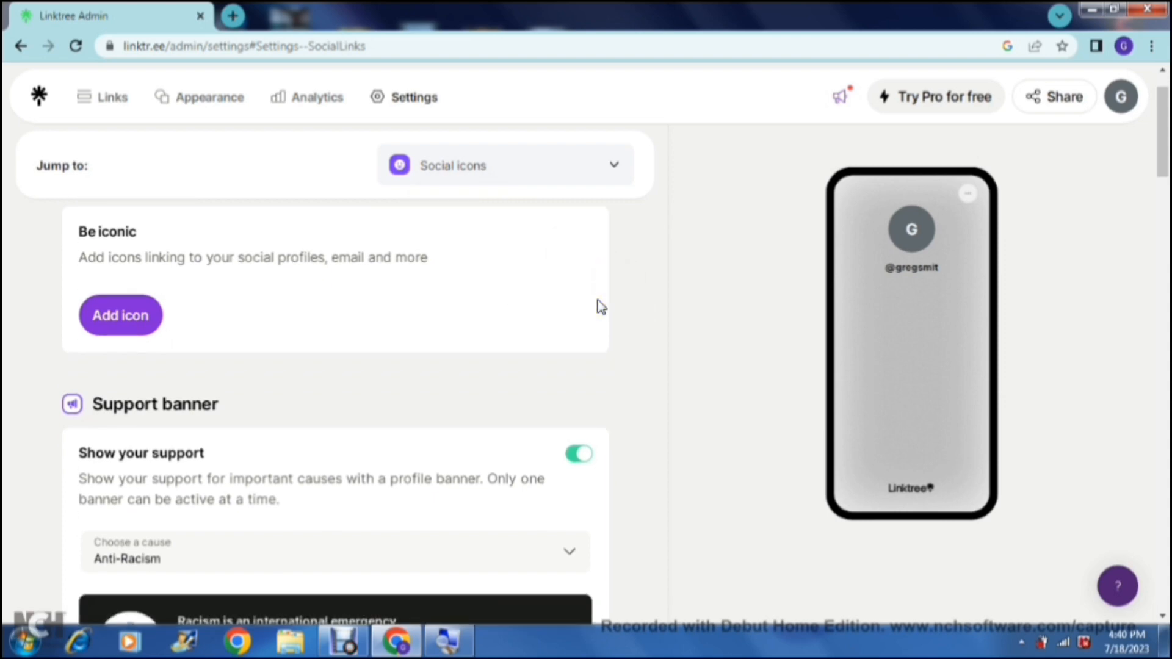
scroll(597, 306, "down", 1)
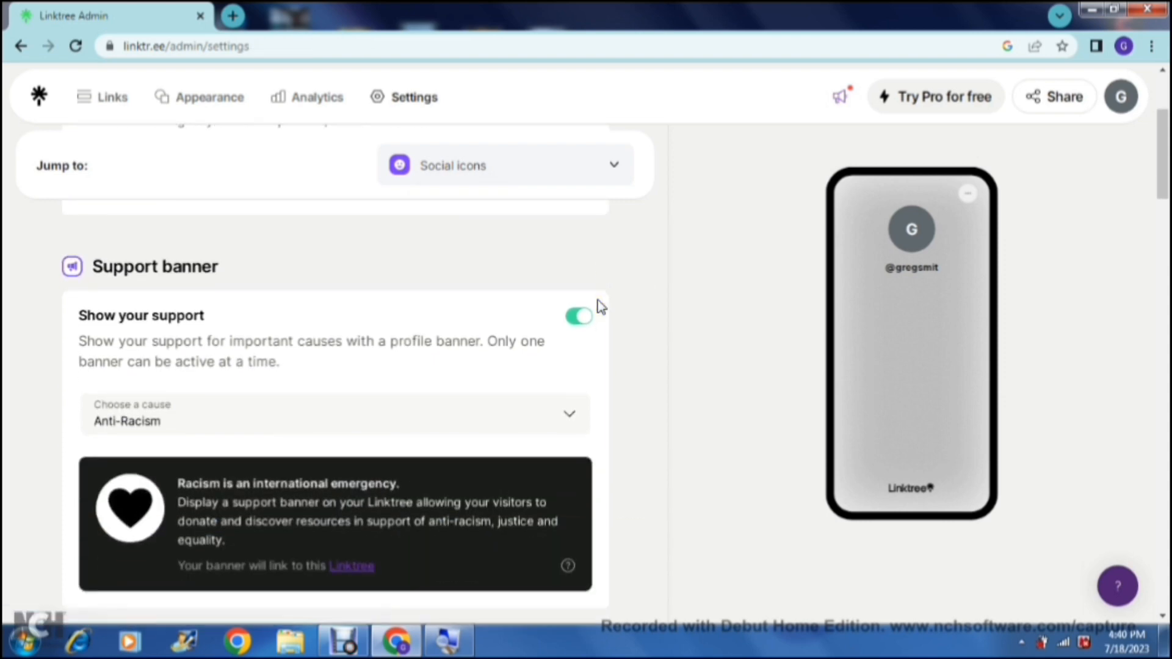
scroll(599, 306, "down", 1)
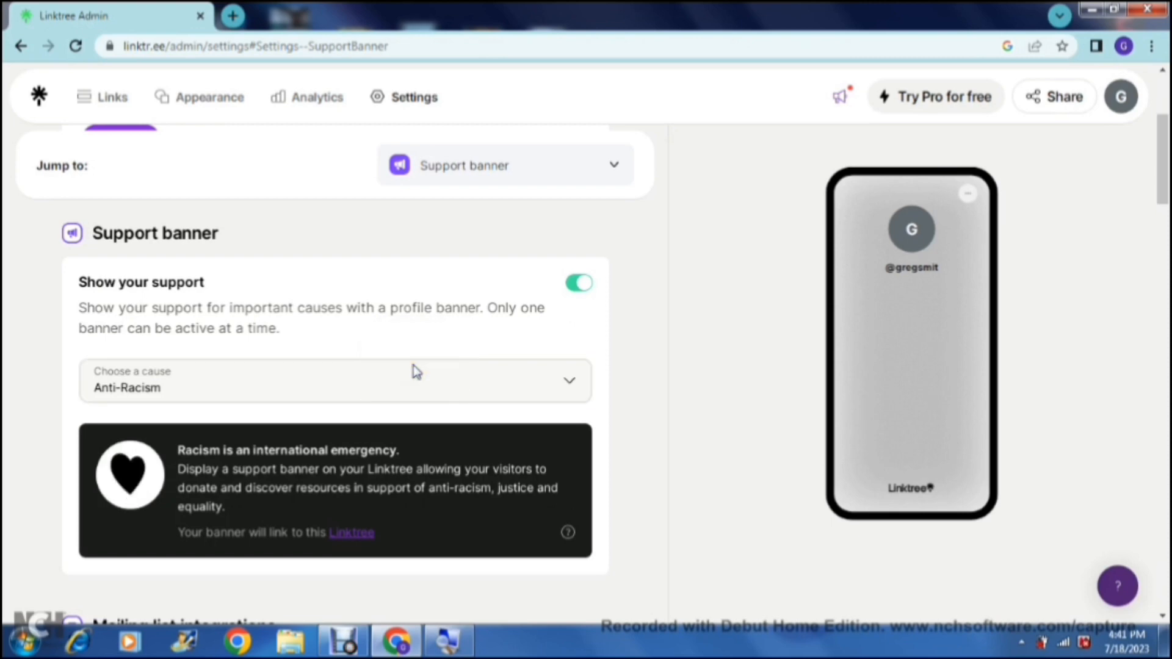
left_click(569, 382)
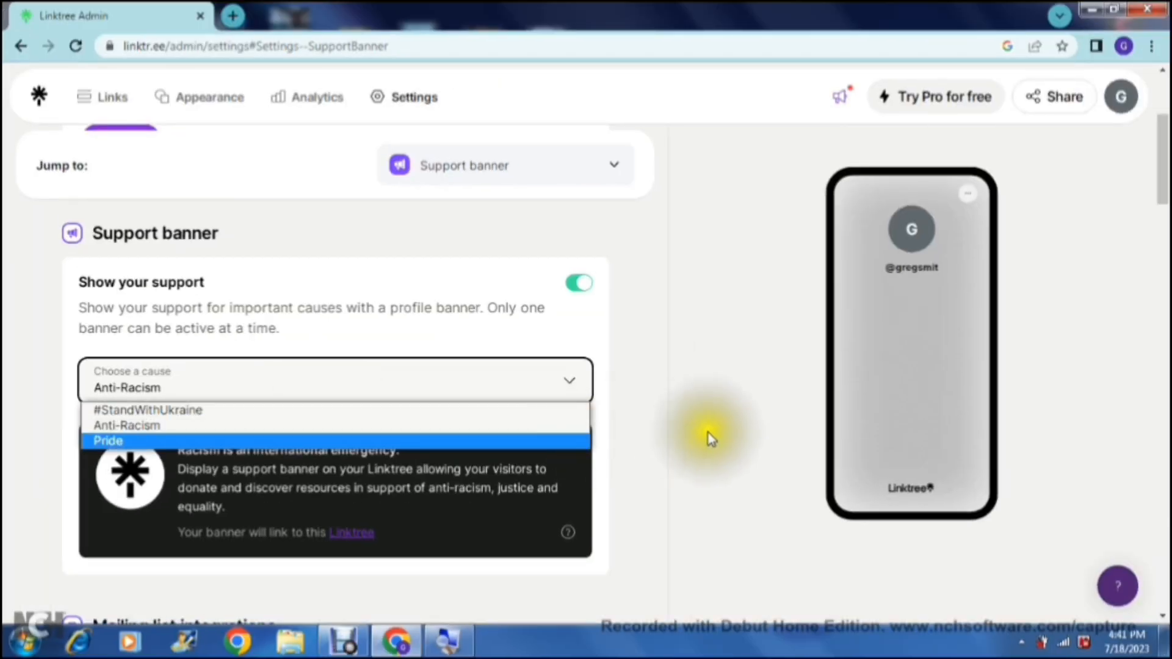
left_click(708, 432)
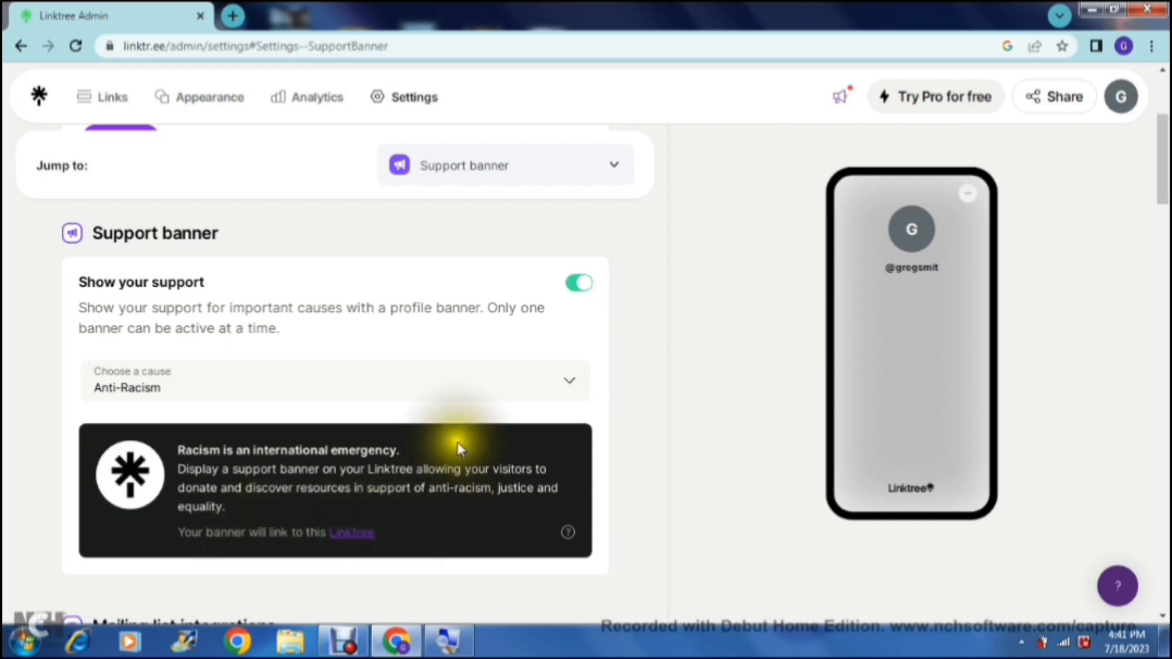
left_click(579, 285)
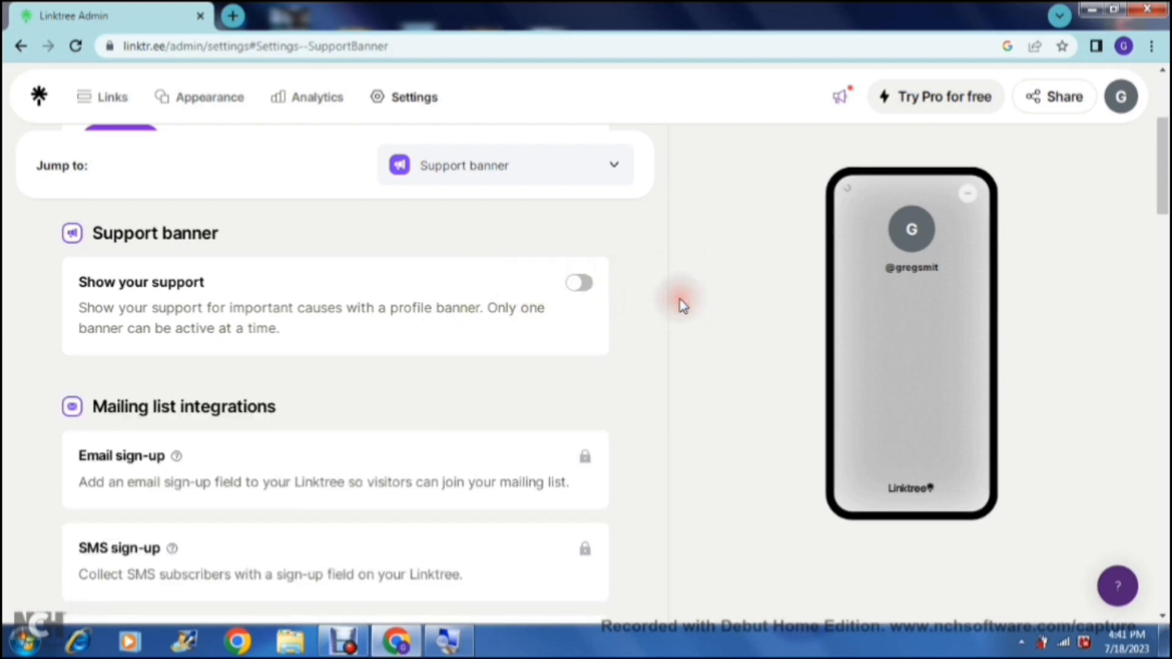
Step: View the available commerce integration providers and the Shopify connection information, closing it without connecting
scroll(679, 304, "down", 1)
scroll(683, 305, "down", 4)
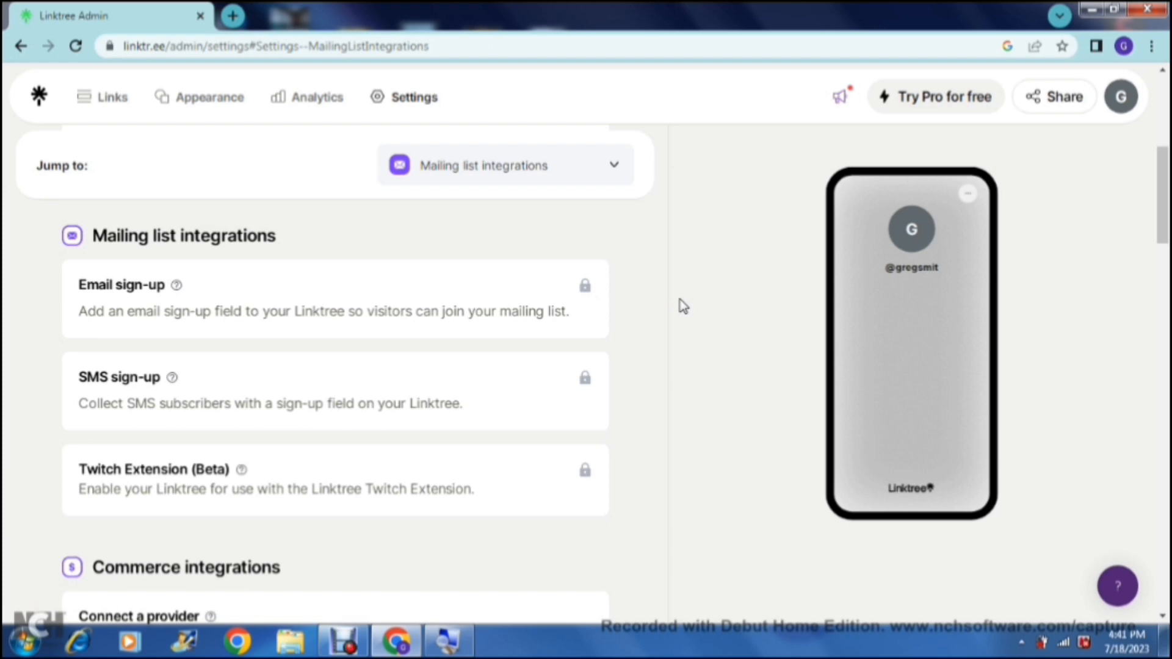
scroll(682, 305, "down", 2)
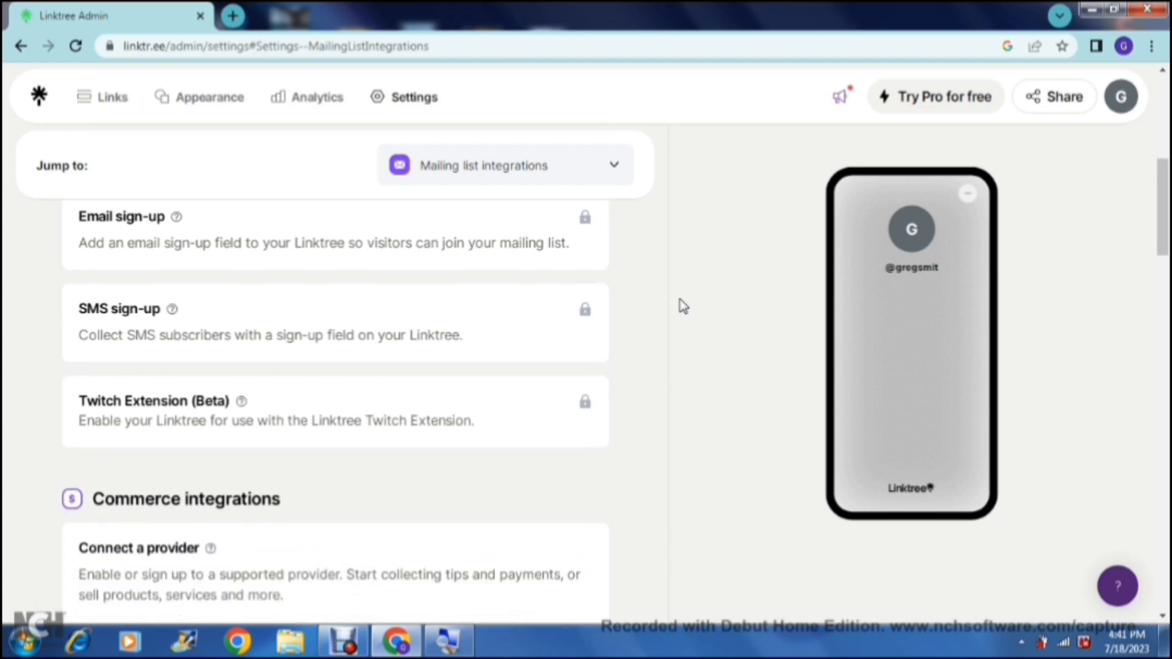
scroll(682, 306, "down", 3)
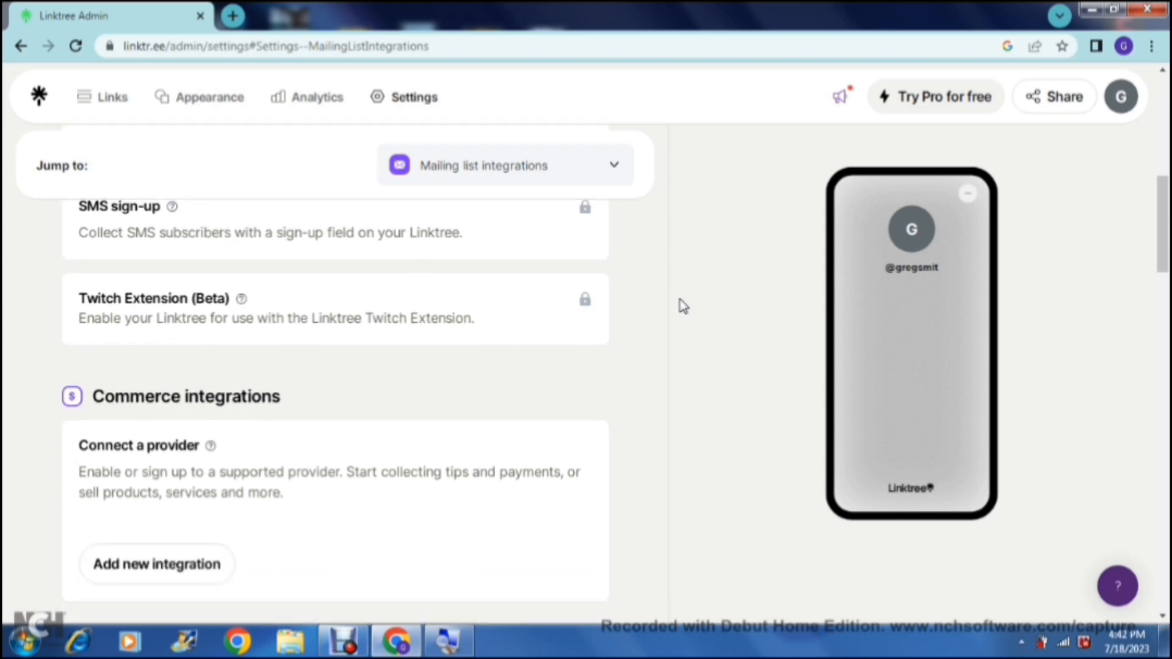
scroll(683, 305, "down", 4)
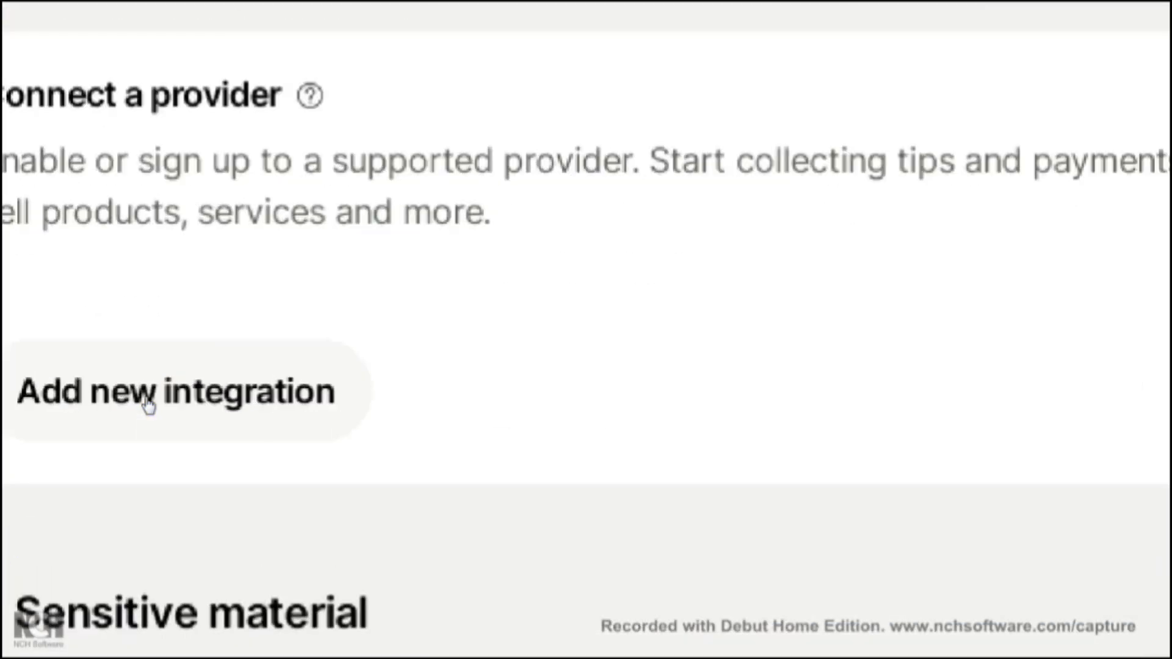
left_click(149, 404)
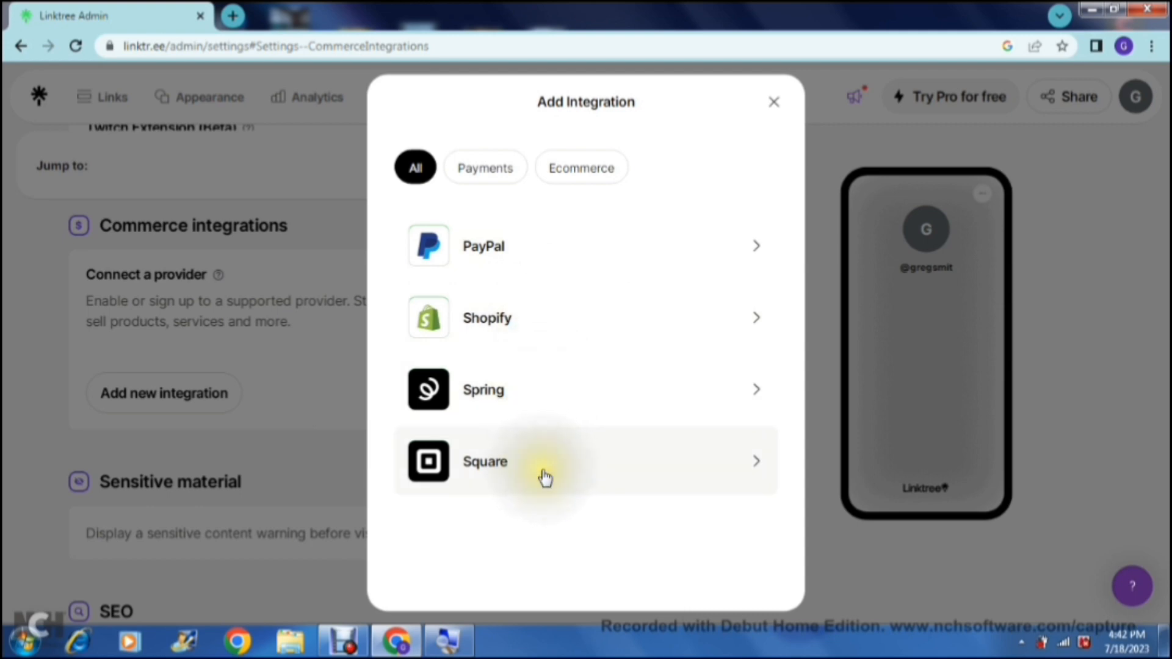
left_click(597, 330)
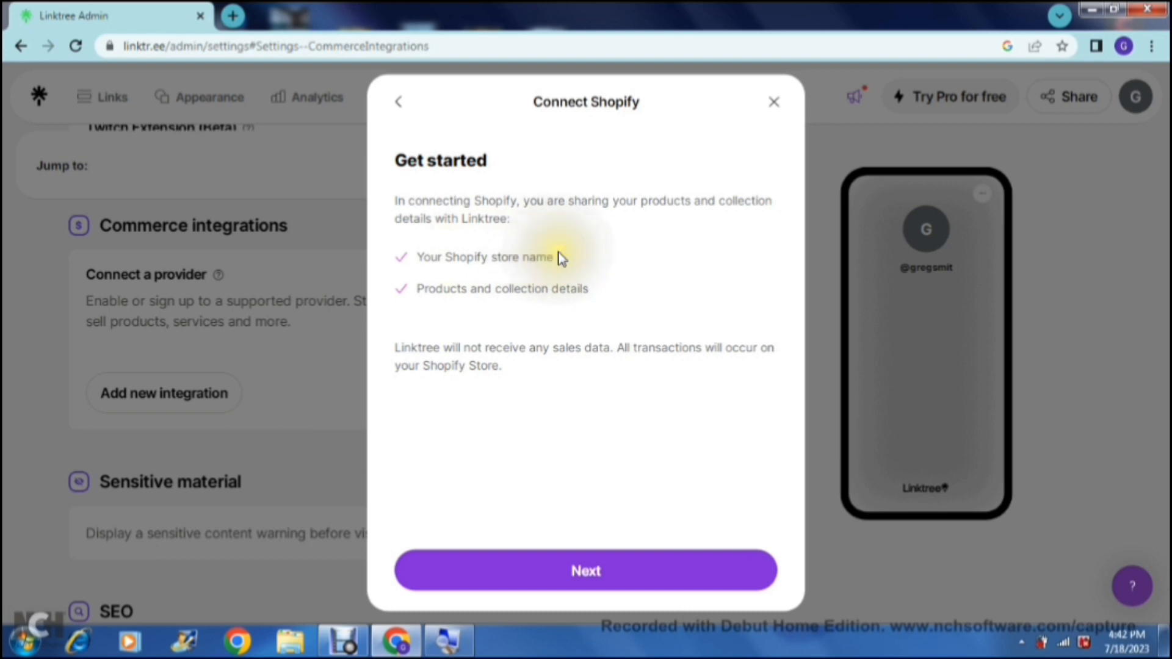
left_click(520, 289)
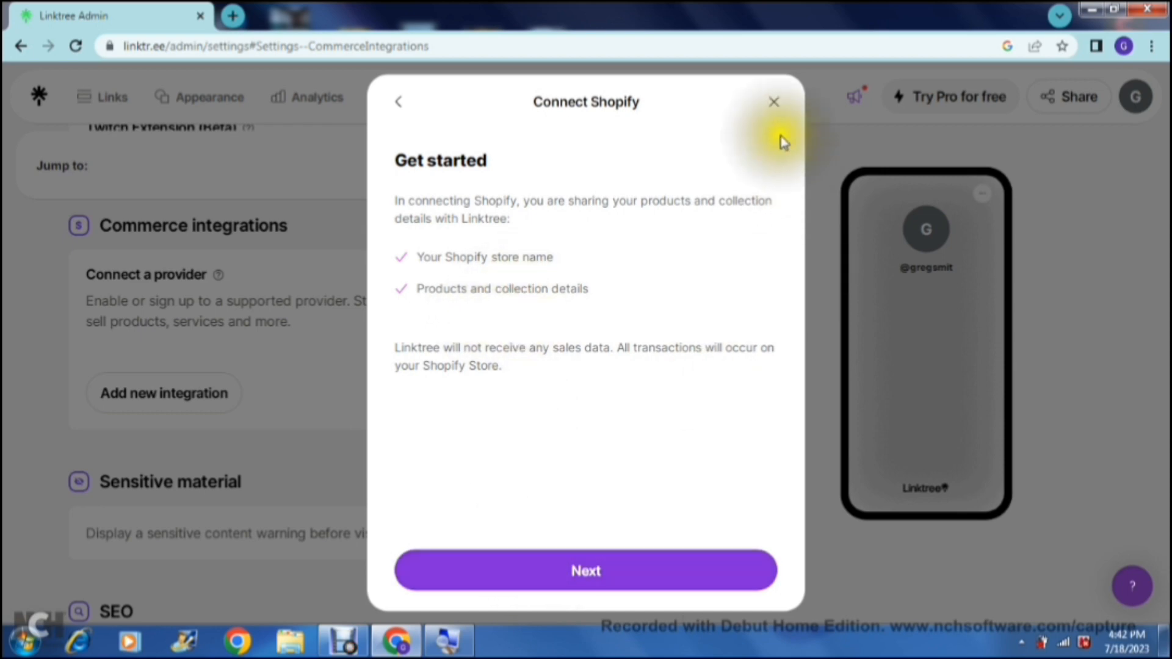
left_click(773, 102)
left_click(774, 103)
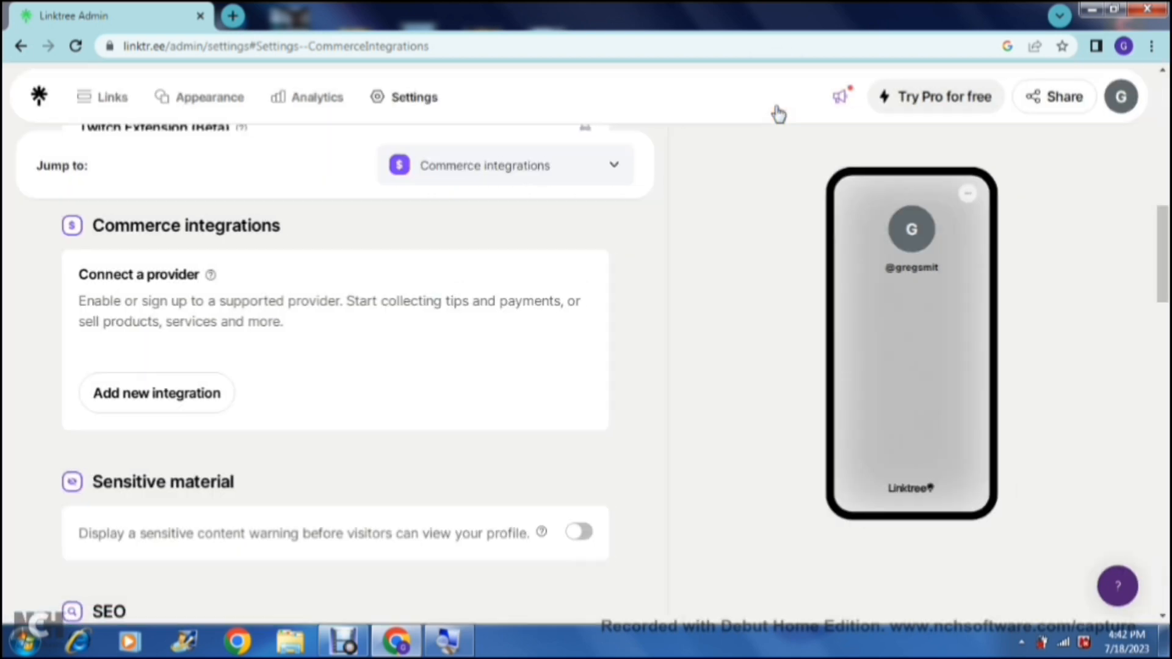
Step: Examine the Sensitive material, SEO, Conversion tracking and Analytics integrations sections of the settings
left_click(693, 324)
scroll(695, 328, "down", 1)
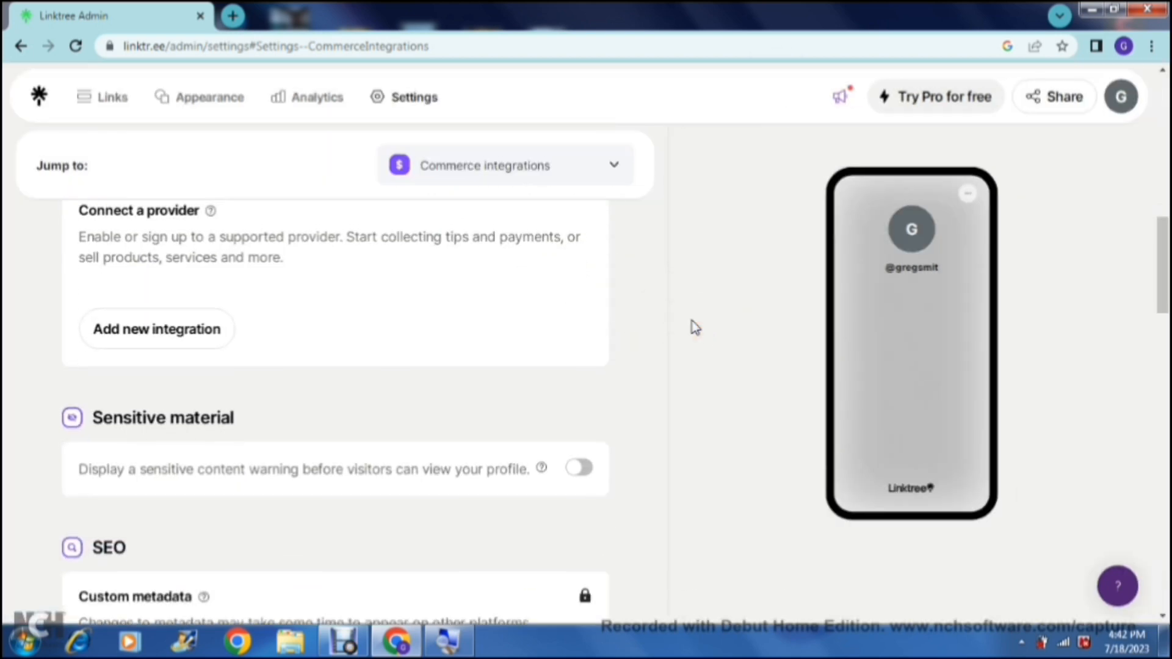
scroll(695, 328, "down", 2)
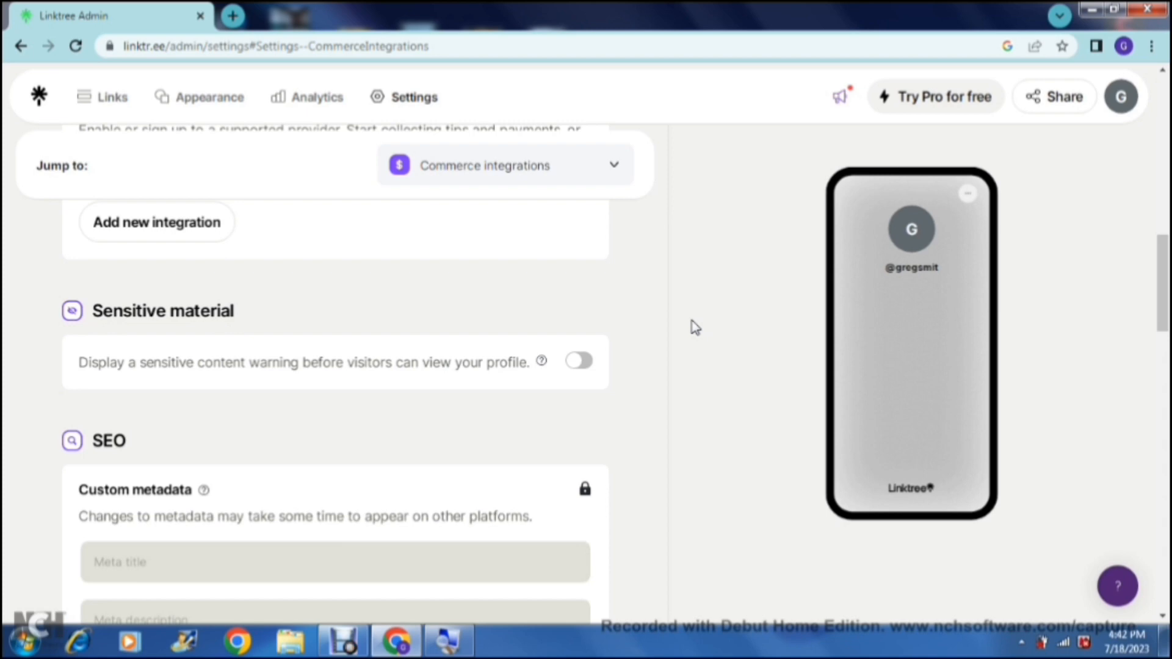
scroll(696, 328, "down", 3)
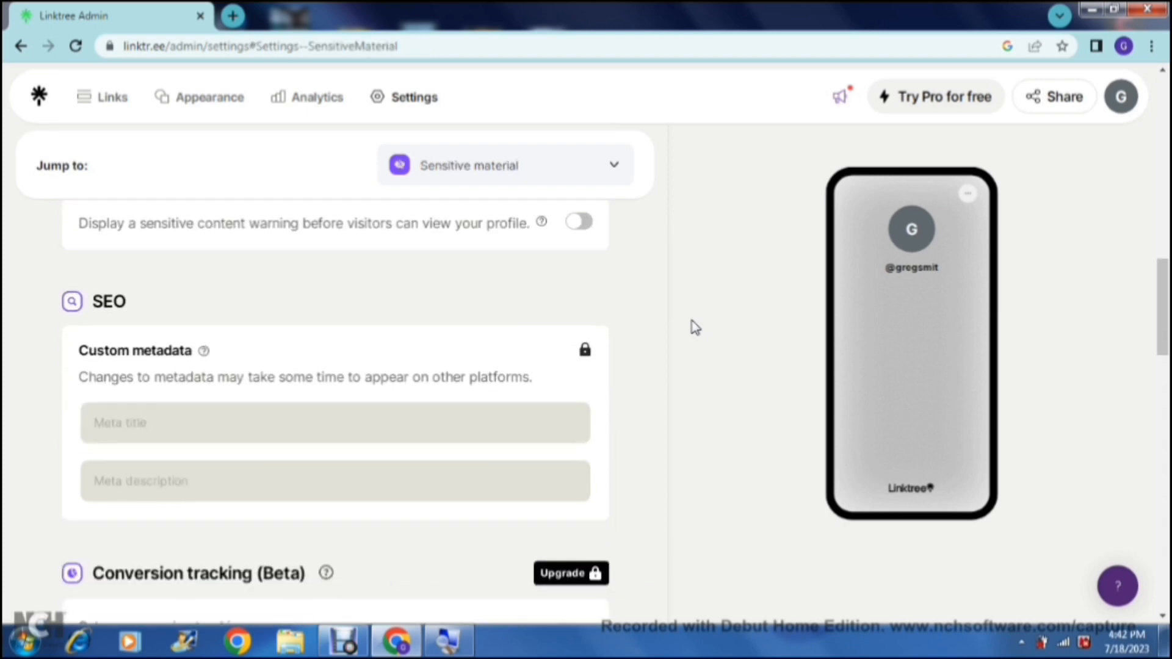
scroll(695, 328, "down", 1)
scroll(695, 328, "down", 2)
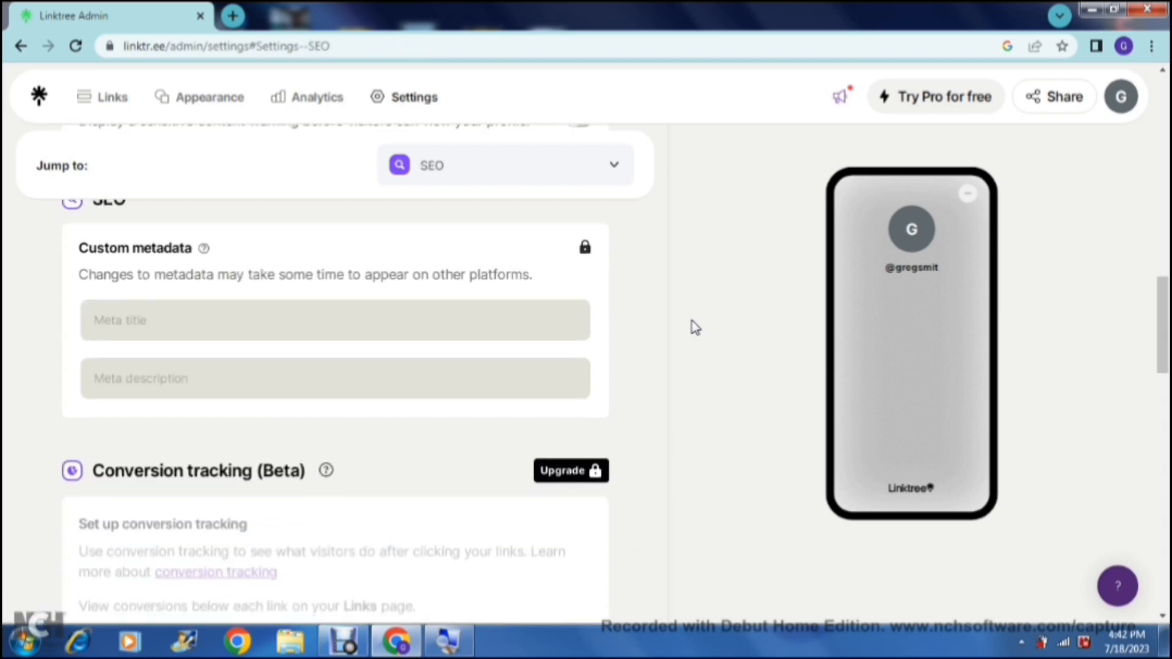
scroll(696, 327, "down", 4)
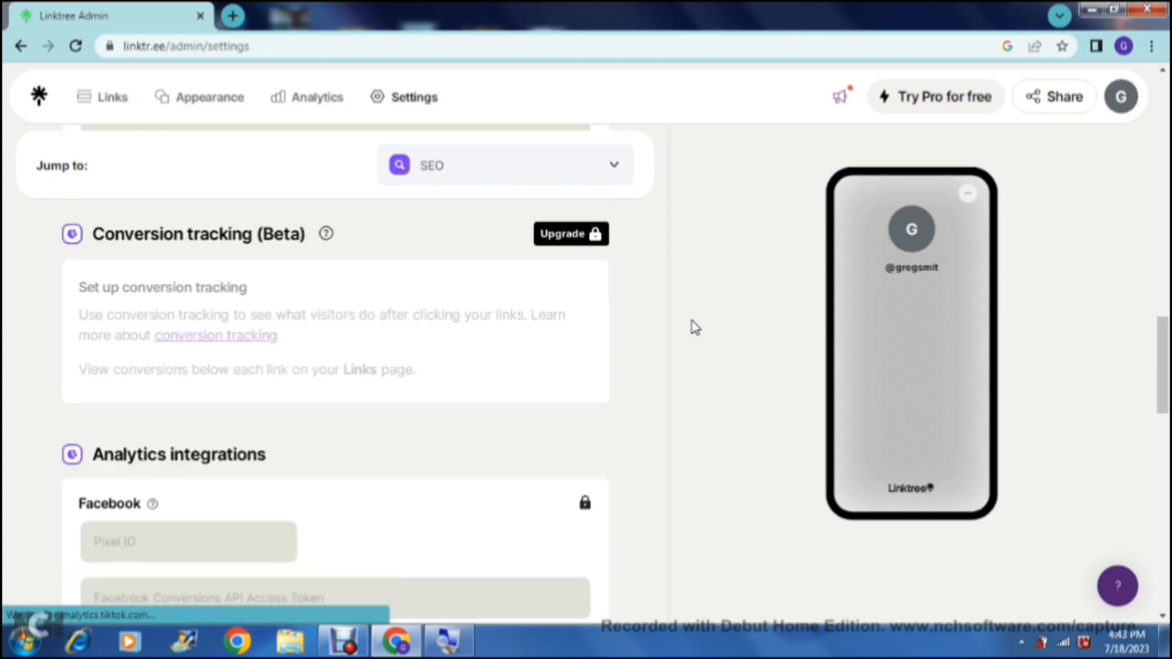
Step: Examine the Analytics integrations, Subscribe and Affiliate programs sections of the settings
scroll(695, 328, "down", 3)
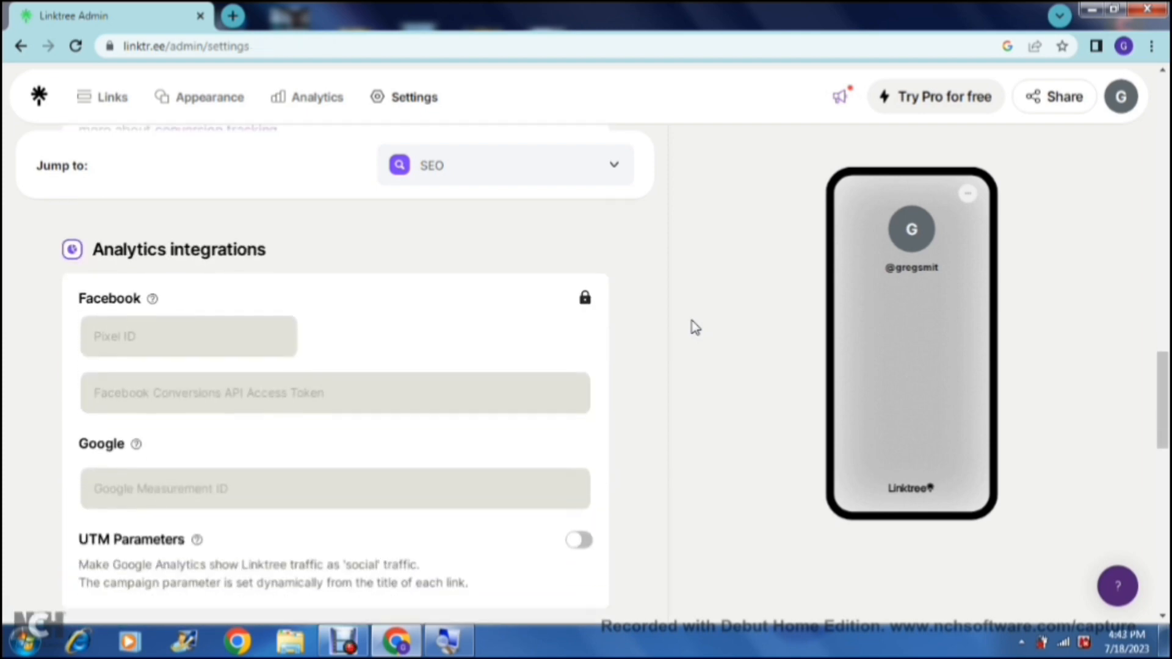
scroll(696, 328, "down", 1)
scroll(696, 328, "up", 1)
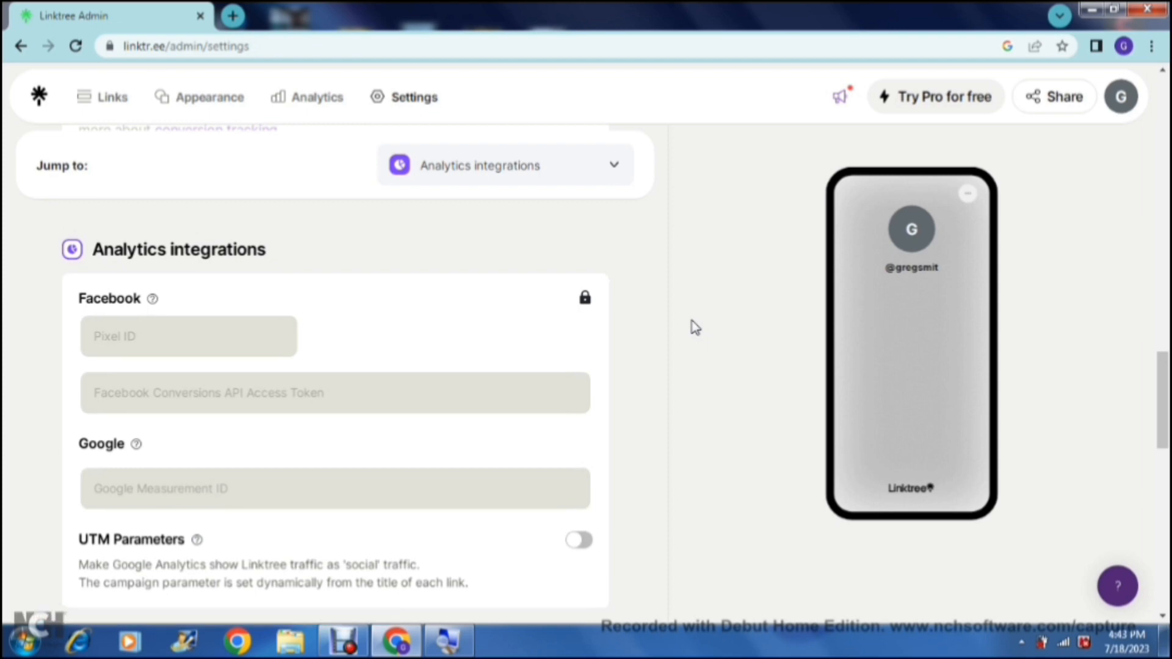
scroll(696, 328, "down", 1)
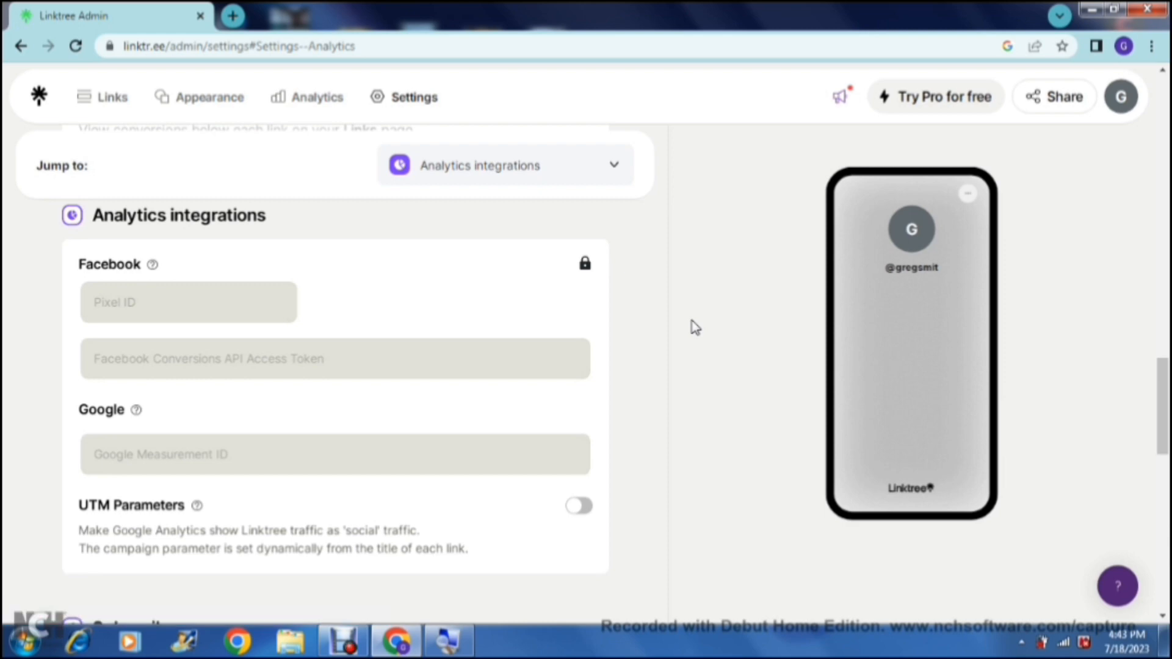
scroll(695, 328, "down", 6)
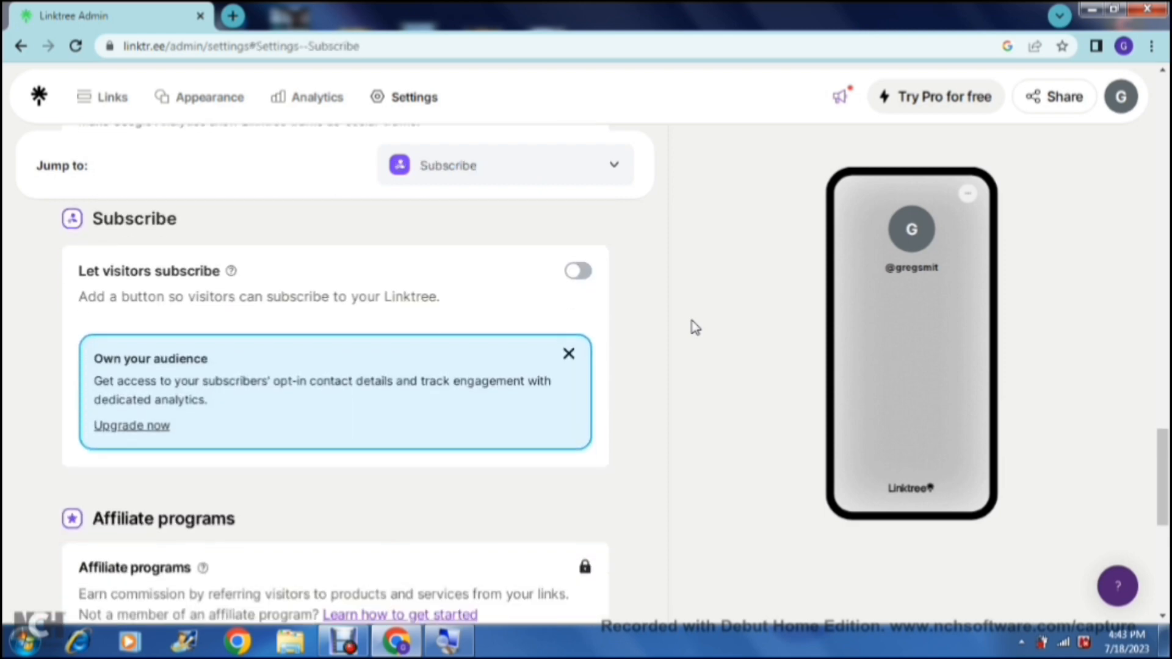
scroll(696, 328, "up", 1)
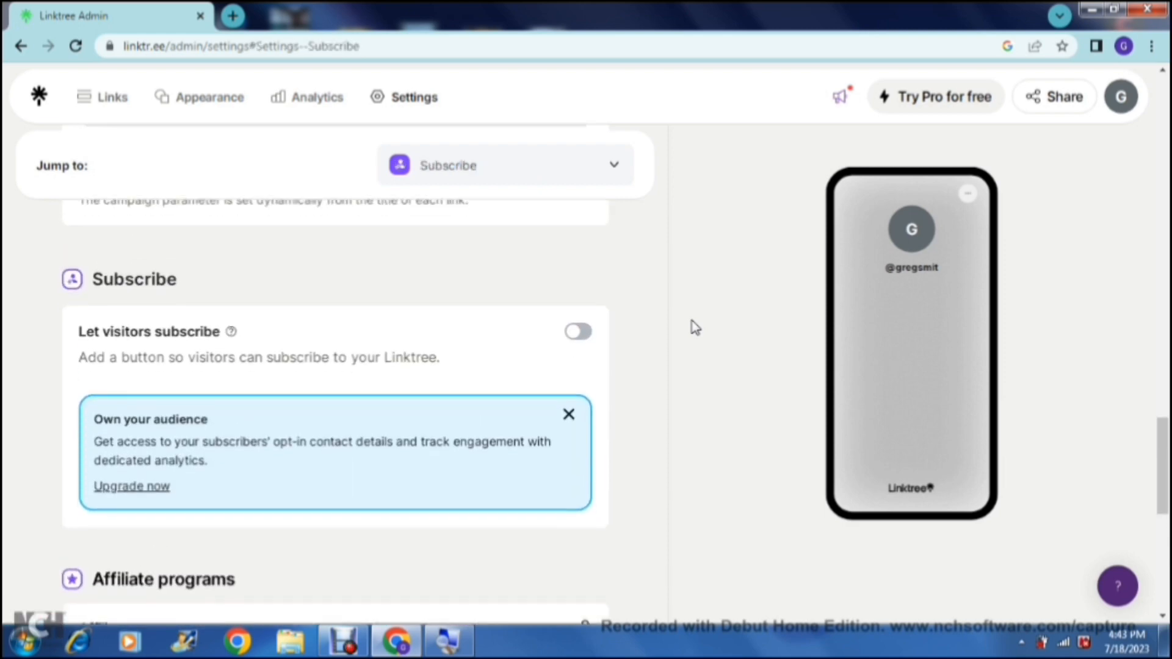
scroll(695, 328, "down", 1)
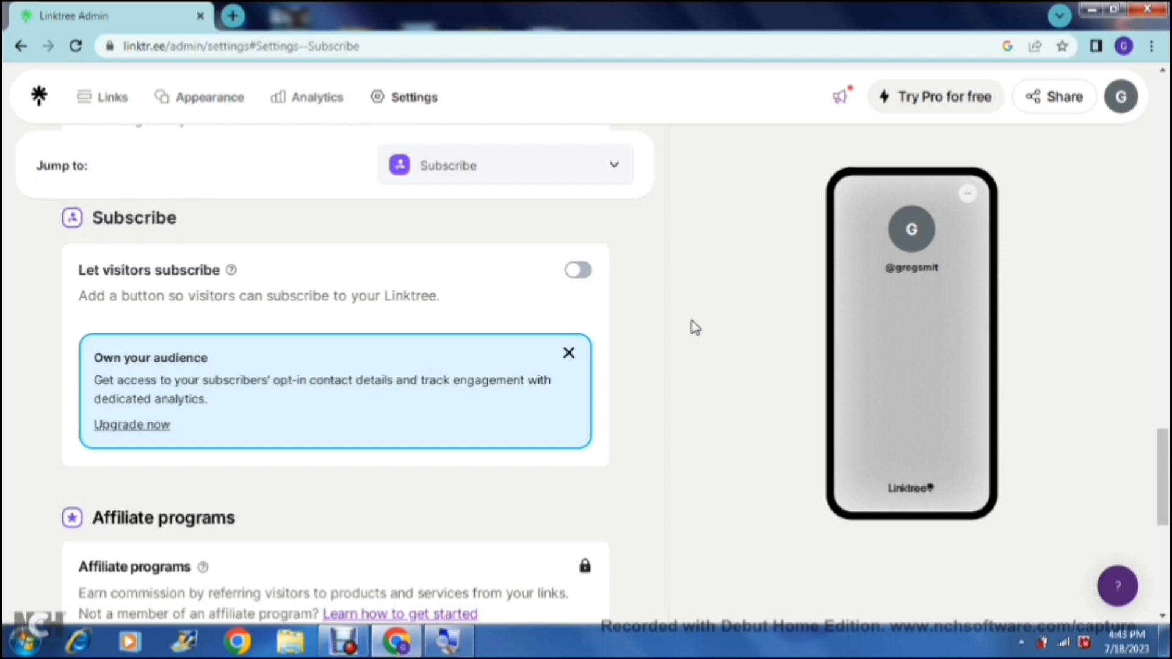
scroll(695, 328, "down", 3)
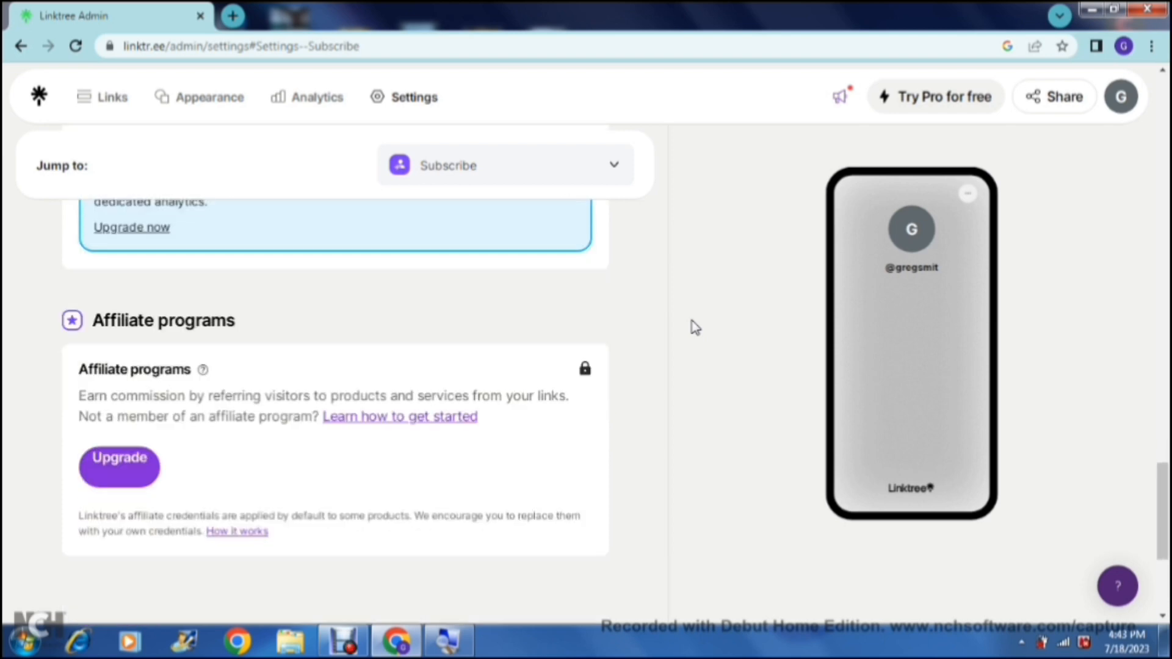
scroll(695, 327, "down", 2)
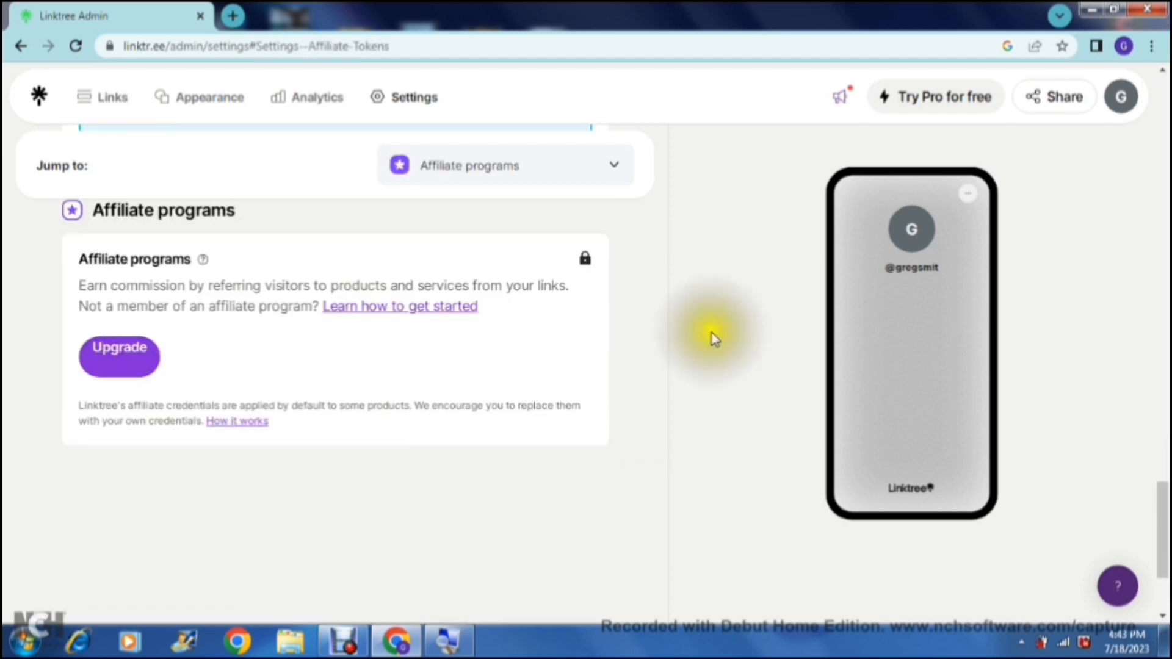
Step: Open the appearance page and upload a portrait photo of a bearded man as the profile image
left_click_drag(1167, 518, 1168, 122)
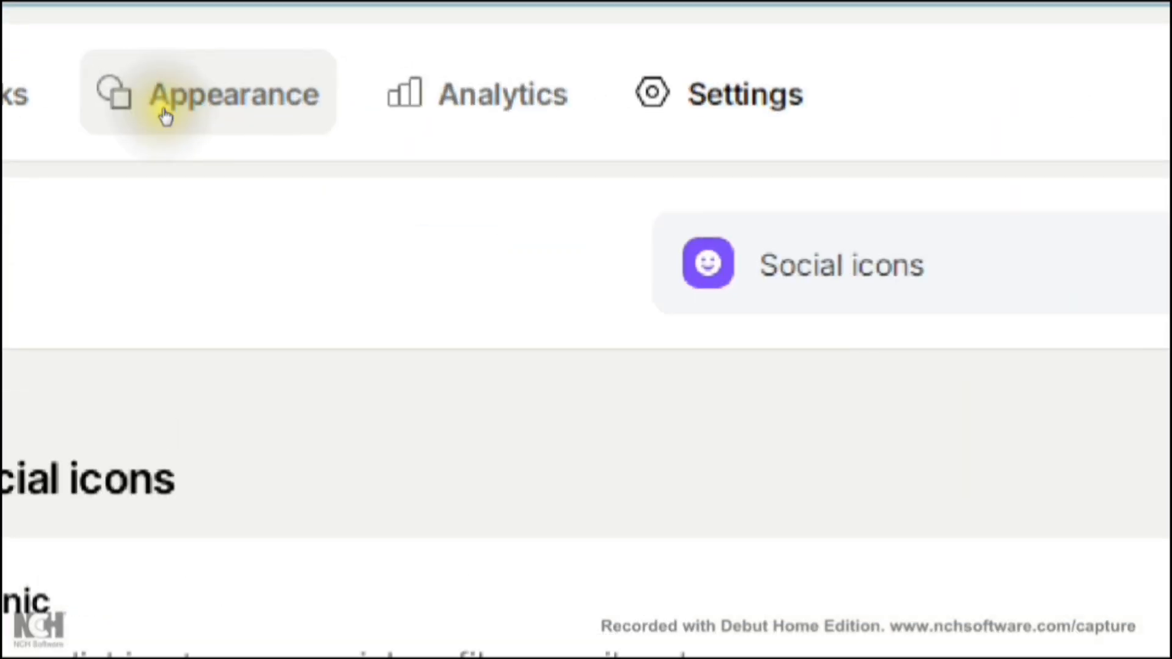
left_click(184, 94)
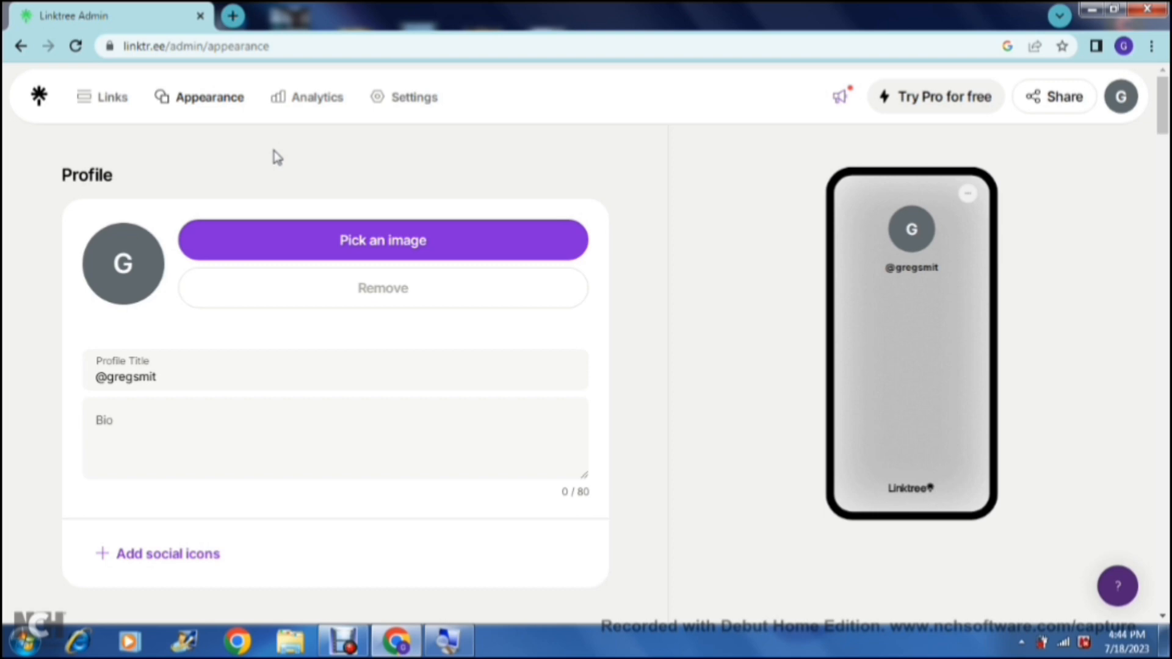
scroll(276, 157, "down", 1)
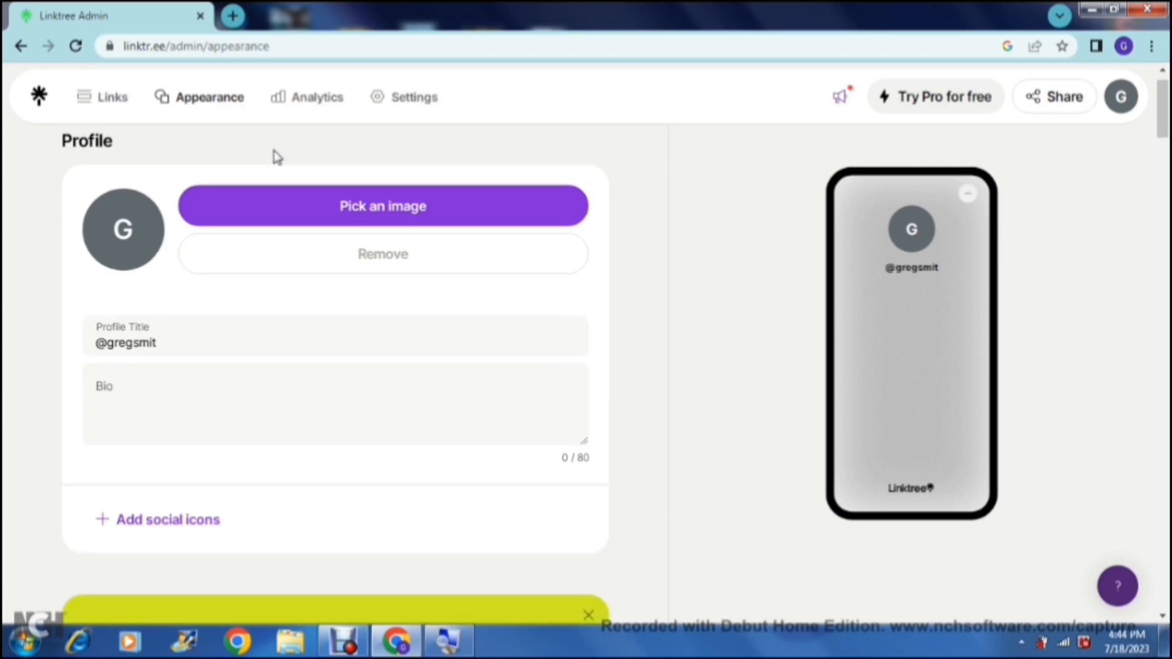
left_click(298, 206)
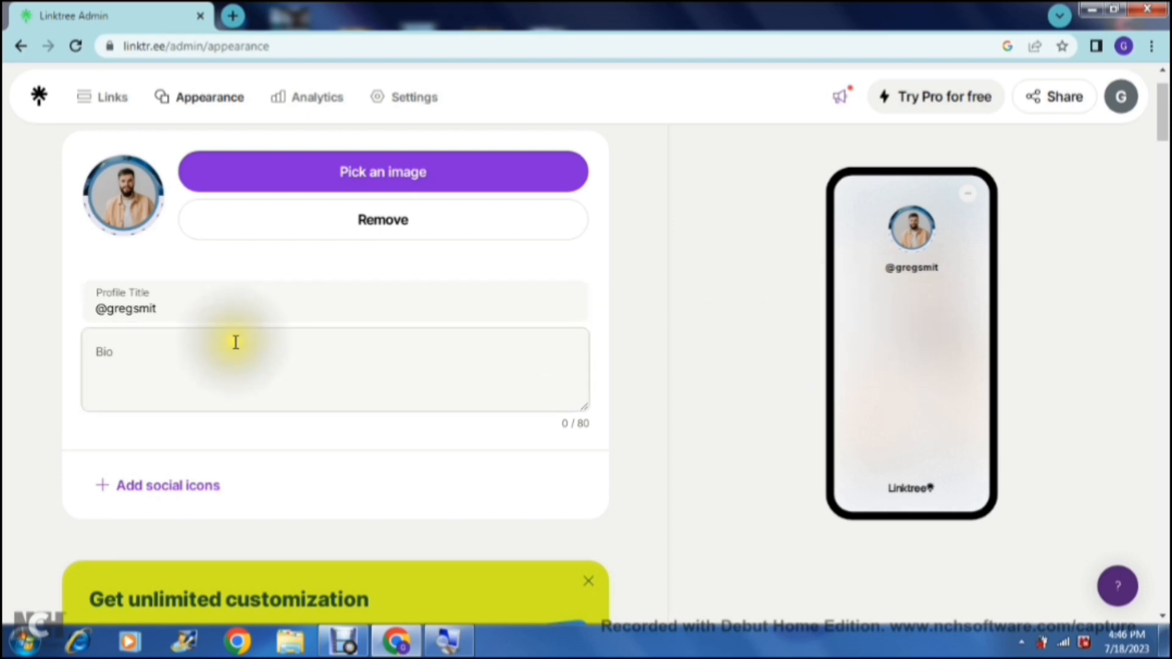
Step: View the Profile Title and Bio fields in the profile section, leaving both without edits
left_click(174, 312)
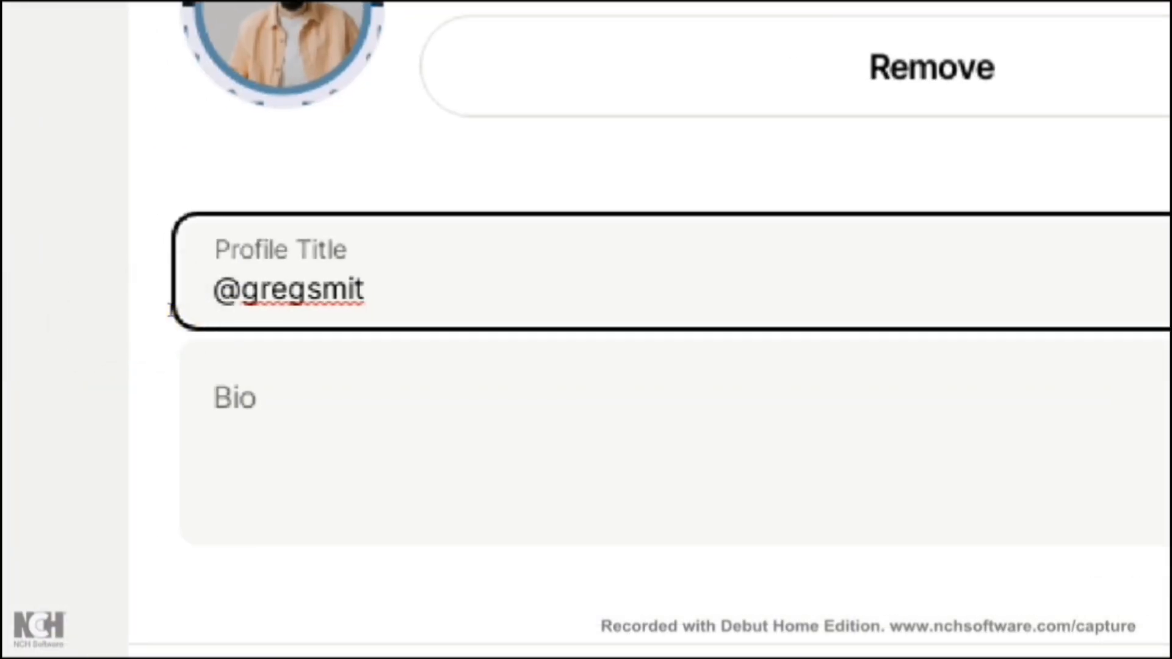
key("Left")
key("Left")
key("Left")
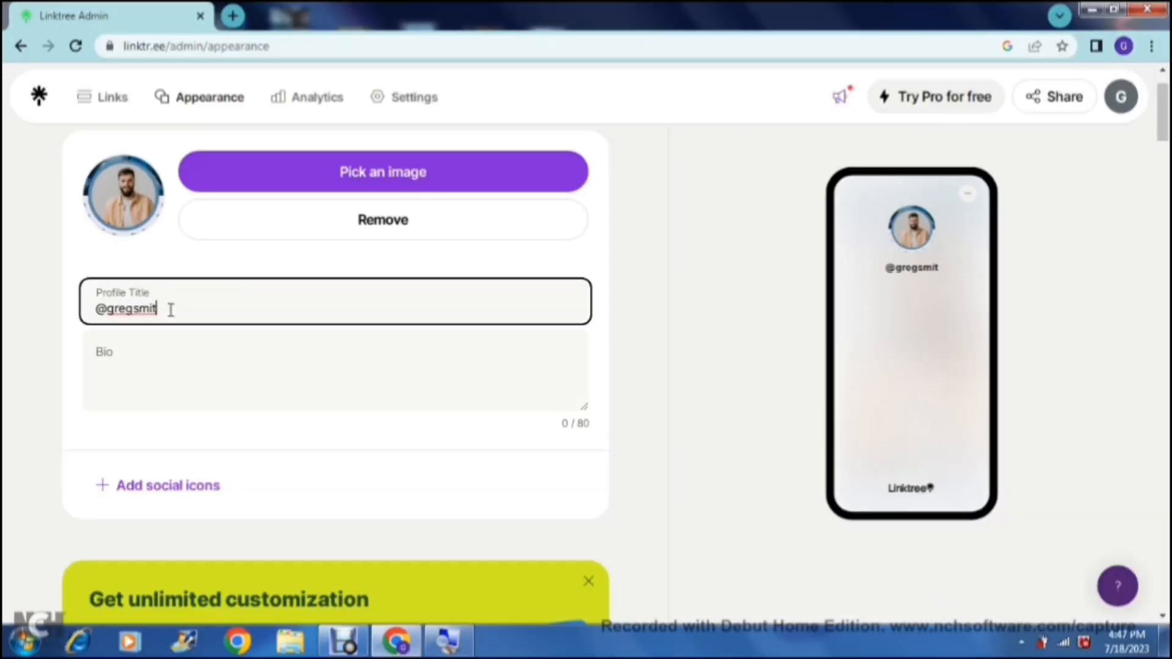
left_click(314, 411)
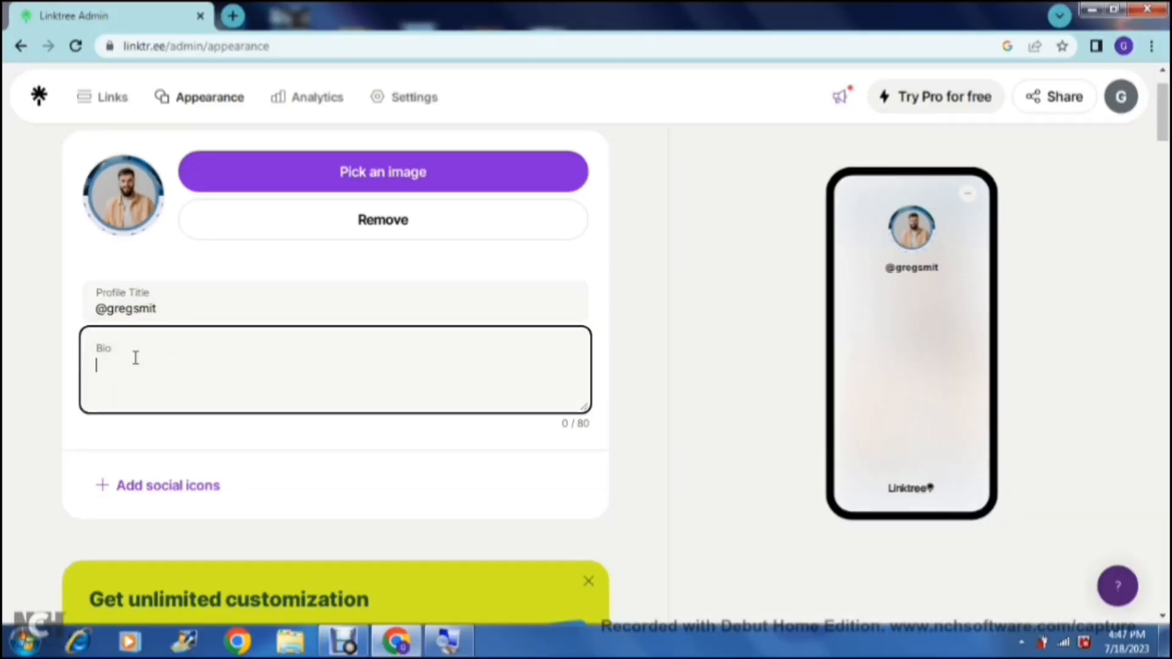
left_click(134, 357)
left_click(131, 361)
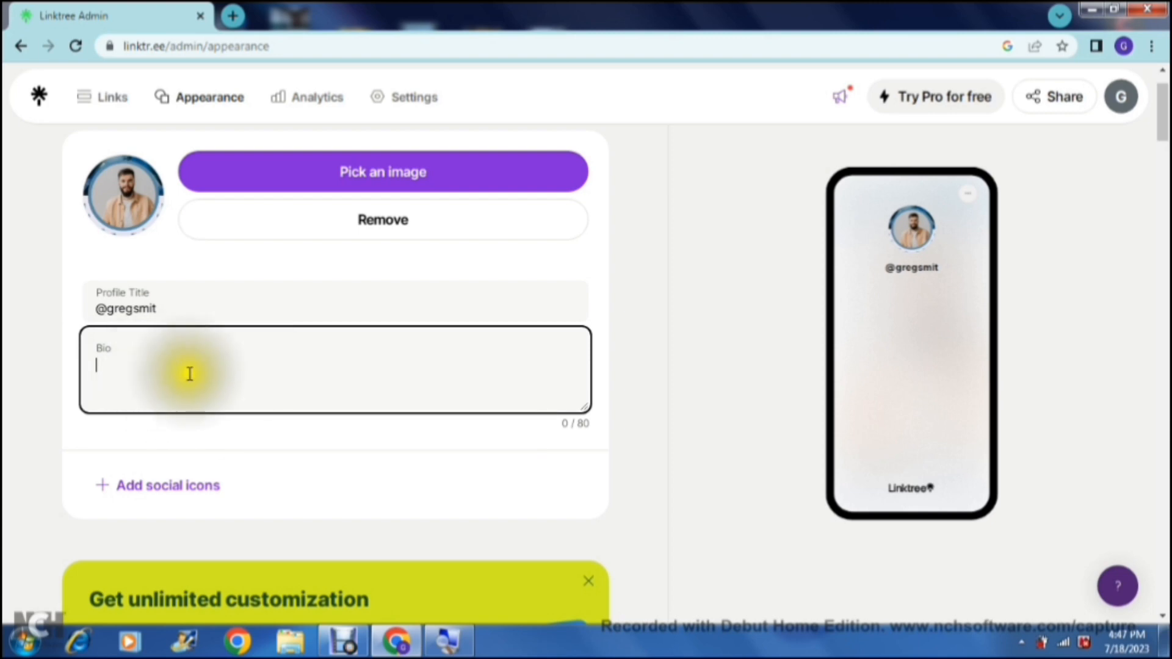
left_click(50, 378)
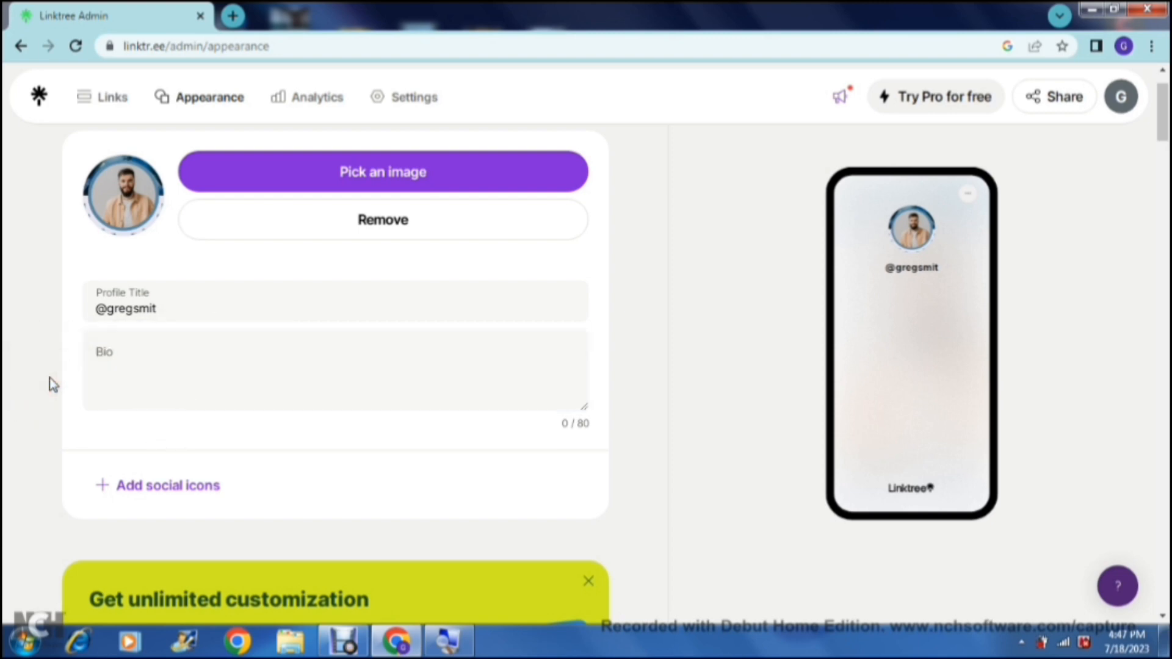
Step: Follow the option for adding social icons from the profile section and view the social icon settings it leads to
scroll(51, 382, "down", 2)
scroll(51, 383, "down", 1)
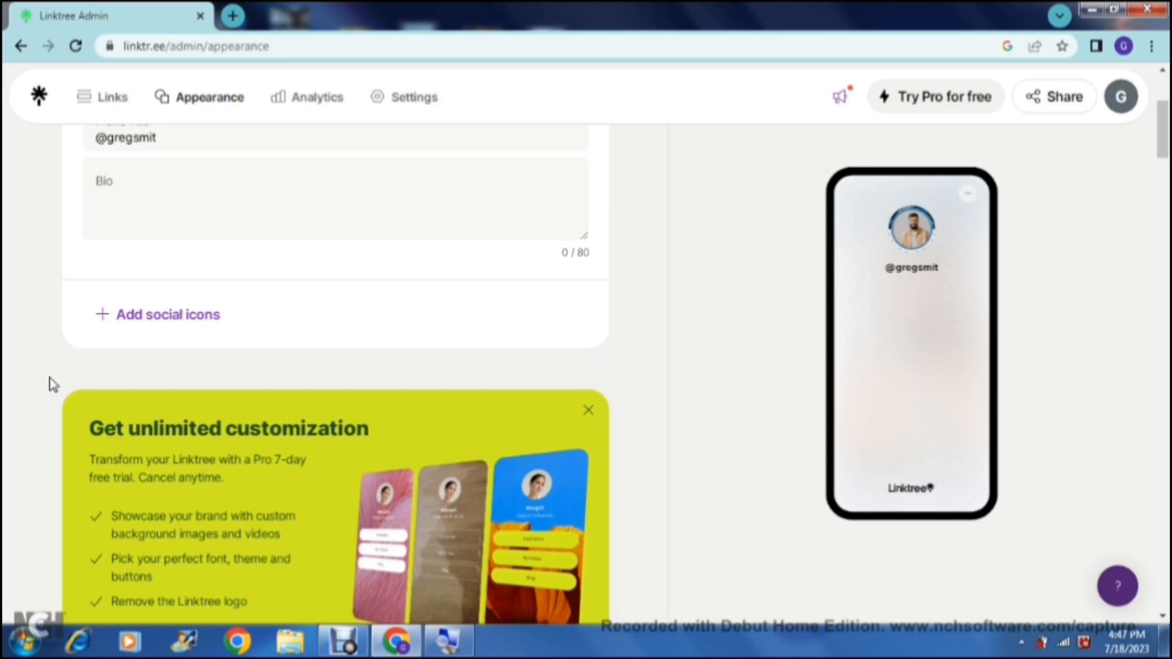
left_click(158, 322)
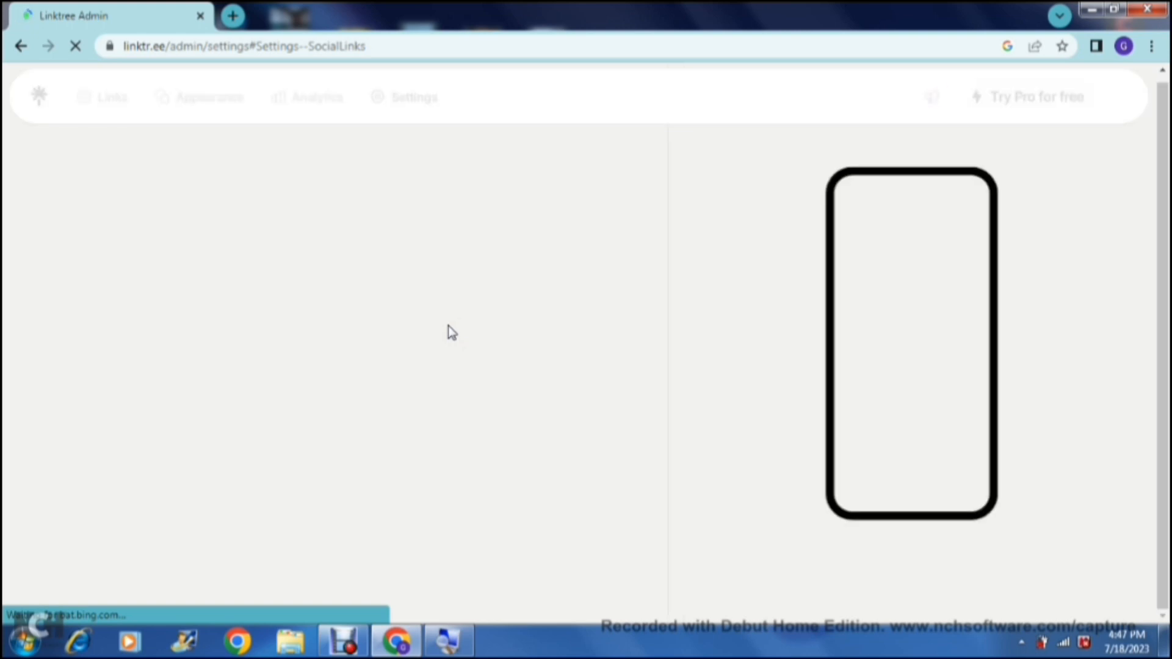
left_click(627, 332)
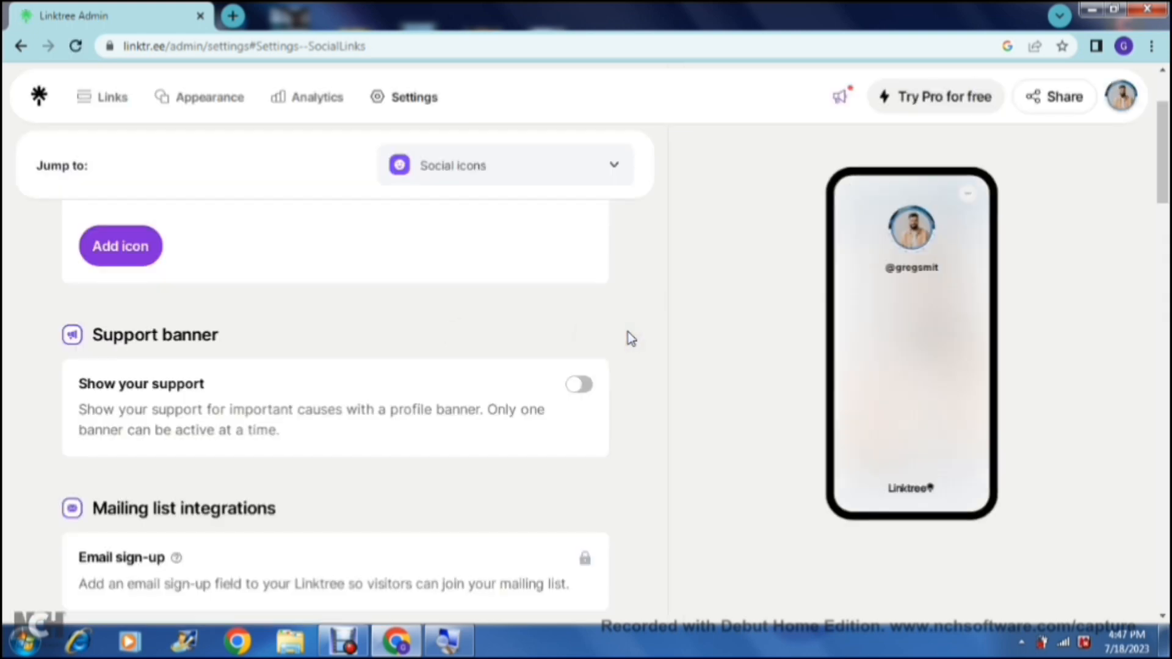
left_click(725, 288)
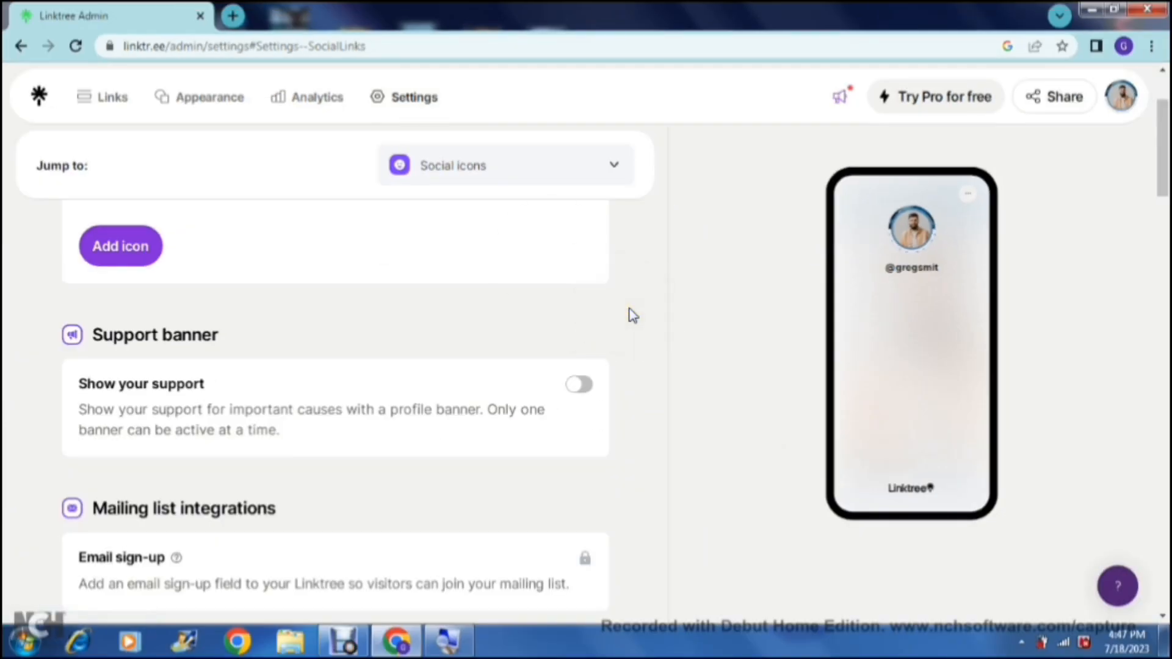
Step: Return to the appearance page and examine the available themes, from the custom and Pro designs to the free ones
left_click(207, 111)
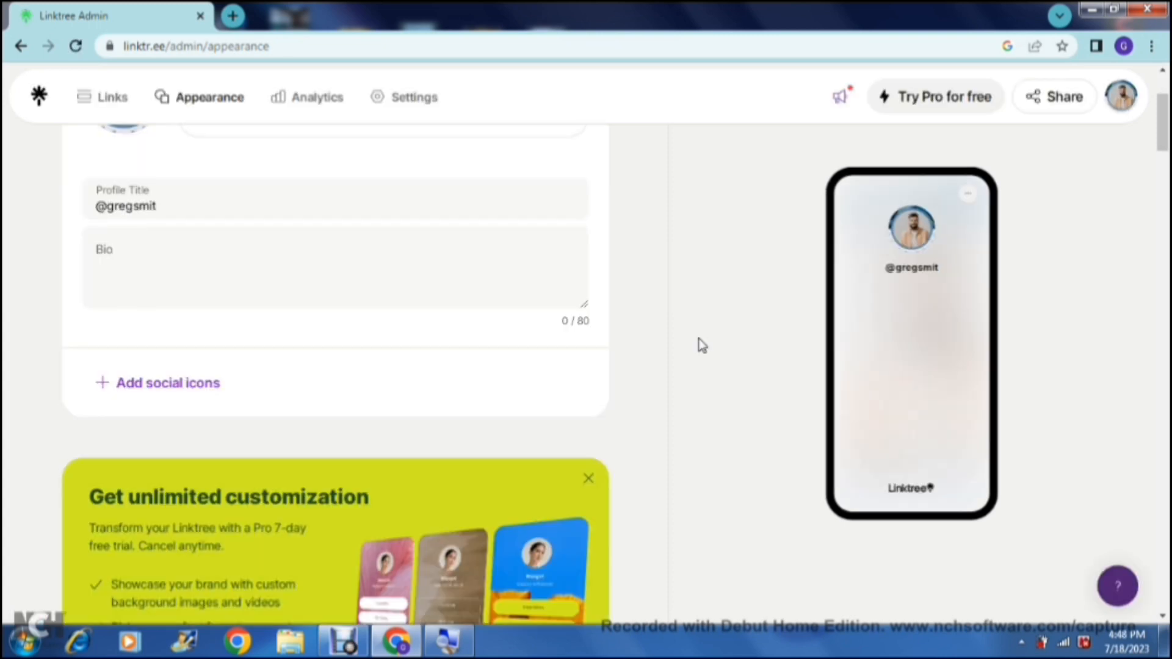
scroll(702, 345, "down", 10)
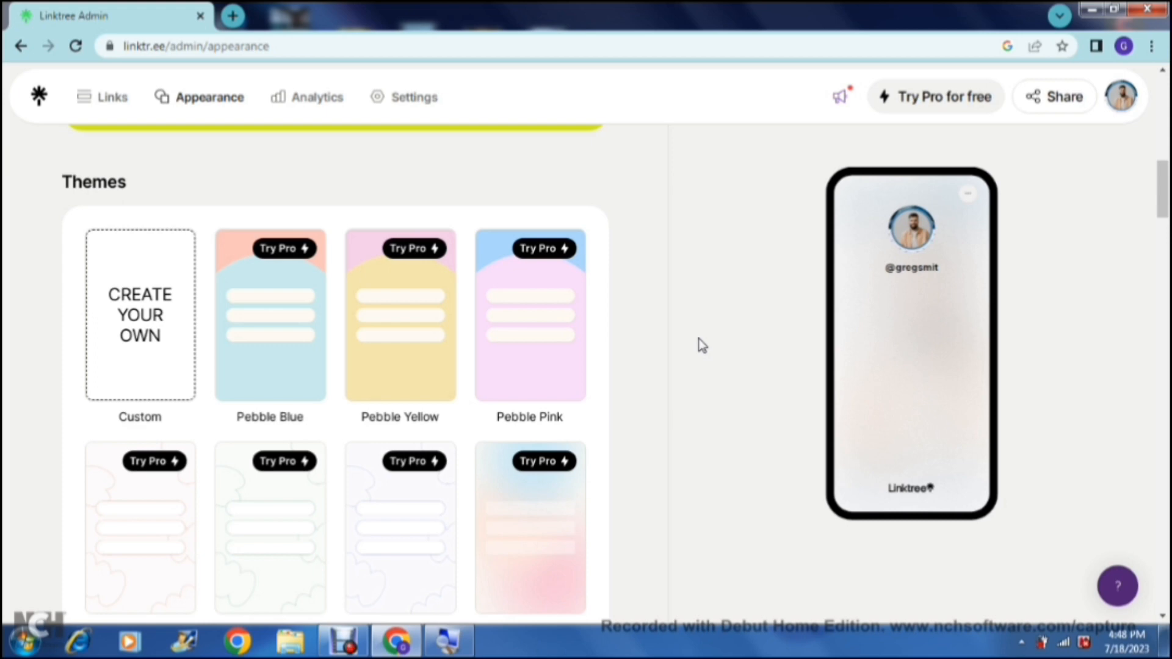
scroll(699, 339, "down", 2)
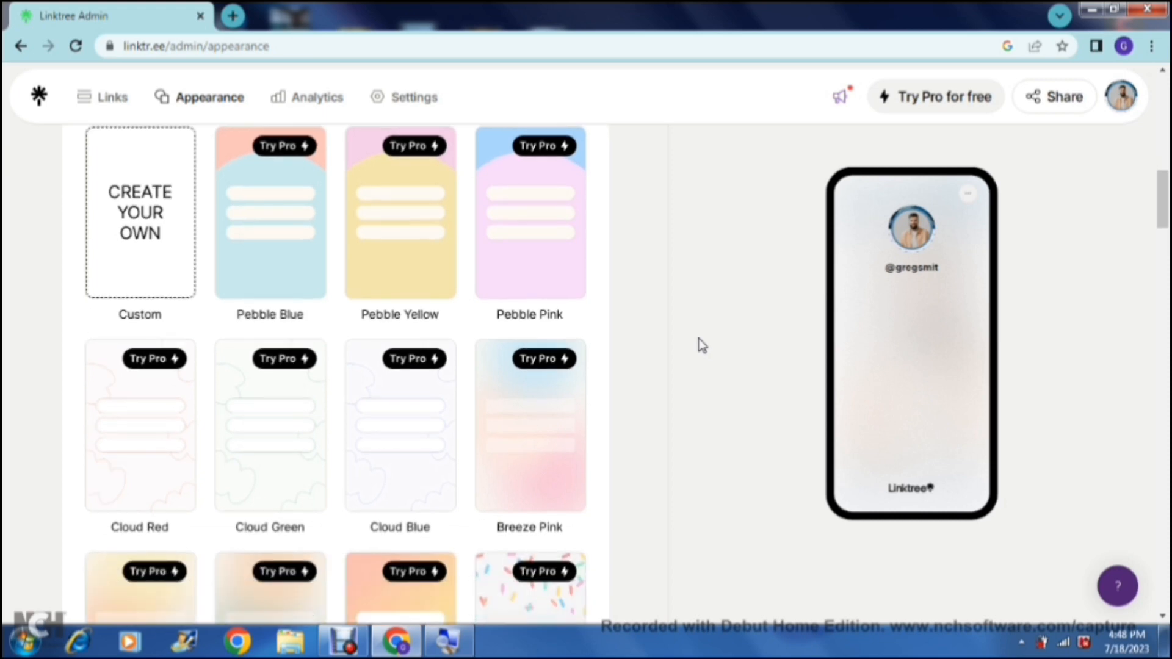
scroll(698, 339, "down", 4)
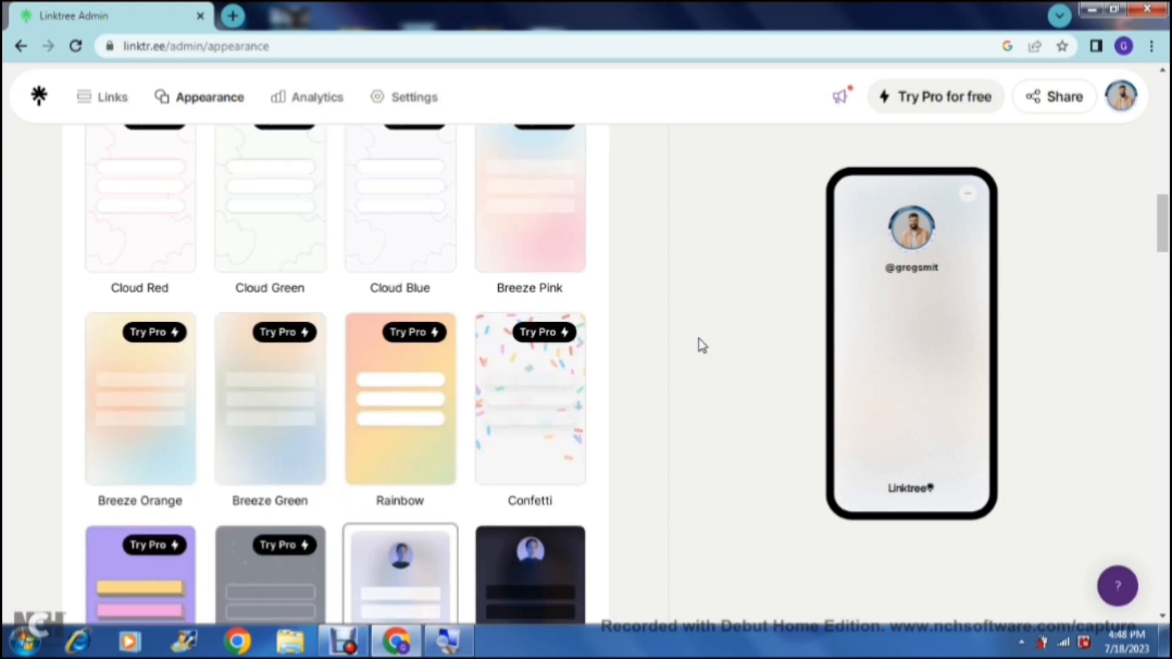
scroll(698, 338, "down", 4)
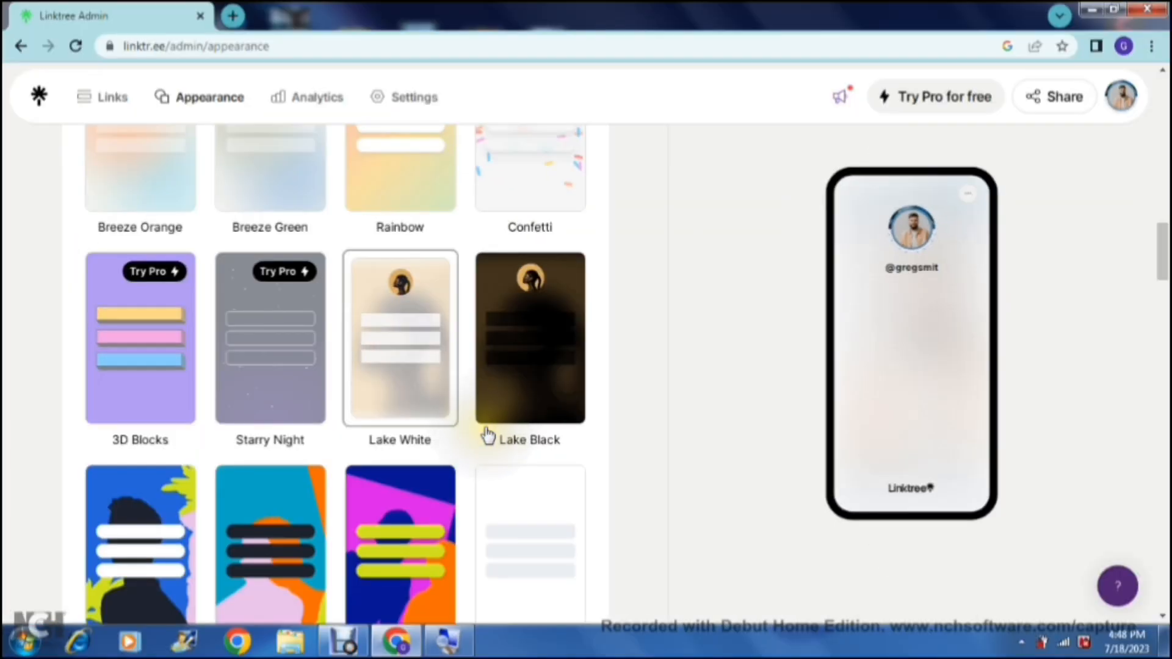
scroll(522, 627, "down", 1)
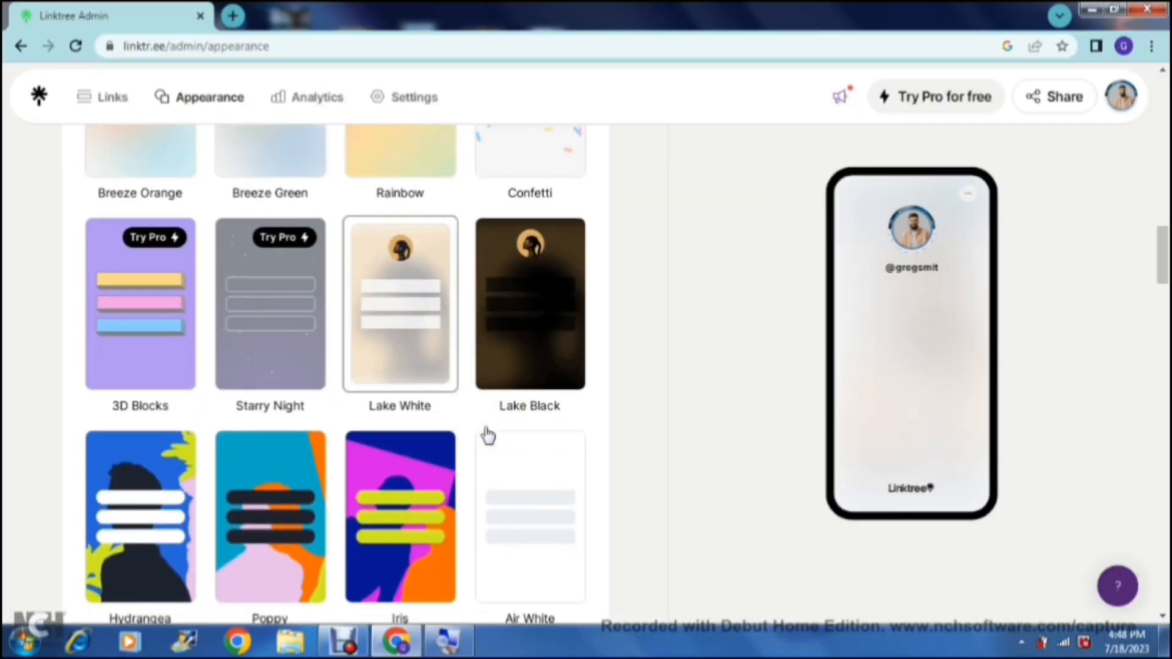
scroll(488, 435, "down", 5)
scroll(485, 435, "down", 5)
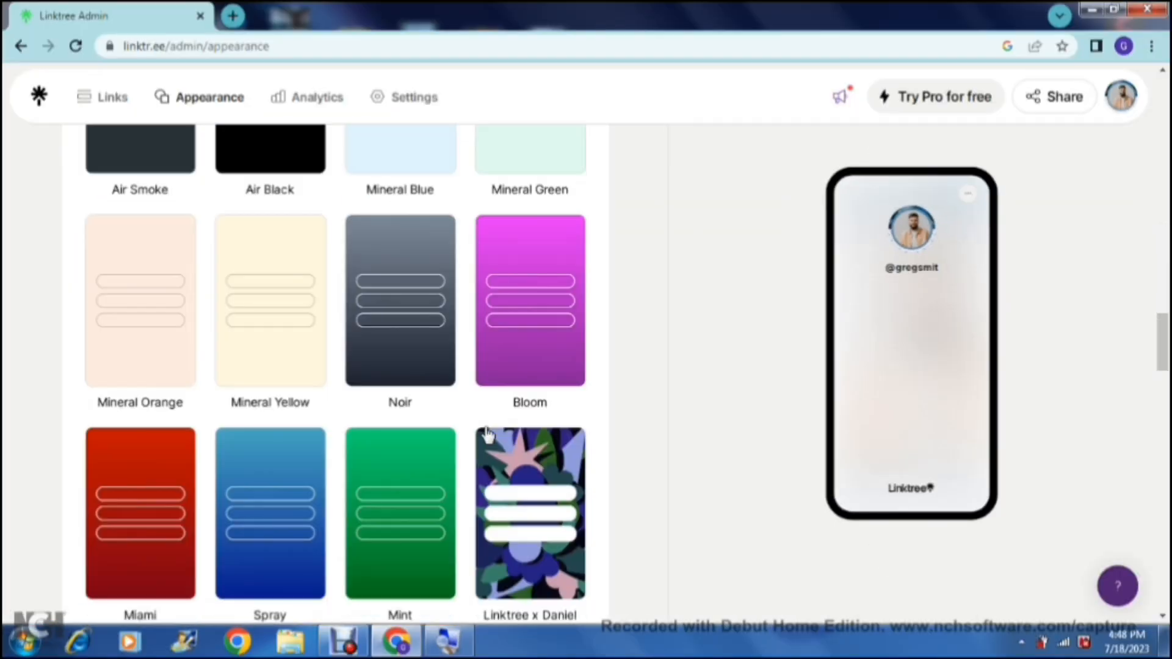
scroll(486, 435, "down", 7)
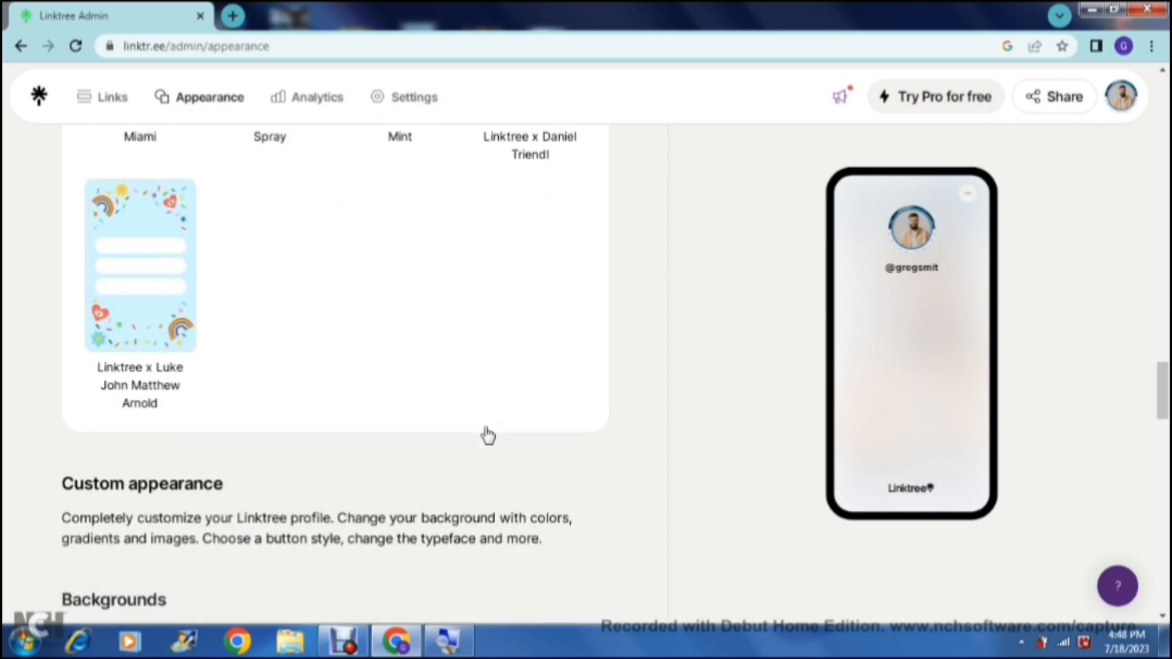
Step: Examine the custom appearance options for backgrounds, button styles and fonts
scroll(488, 436, "down", 6)
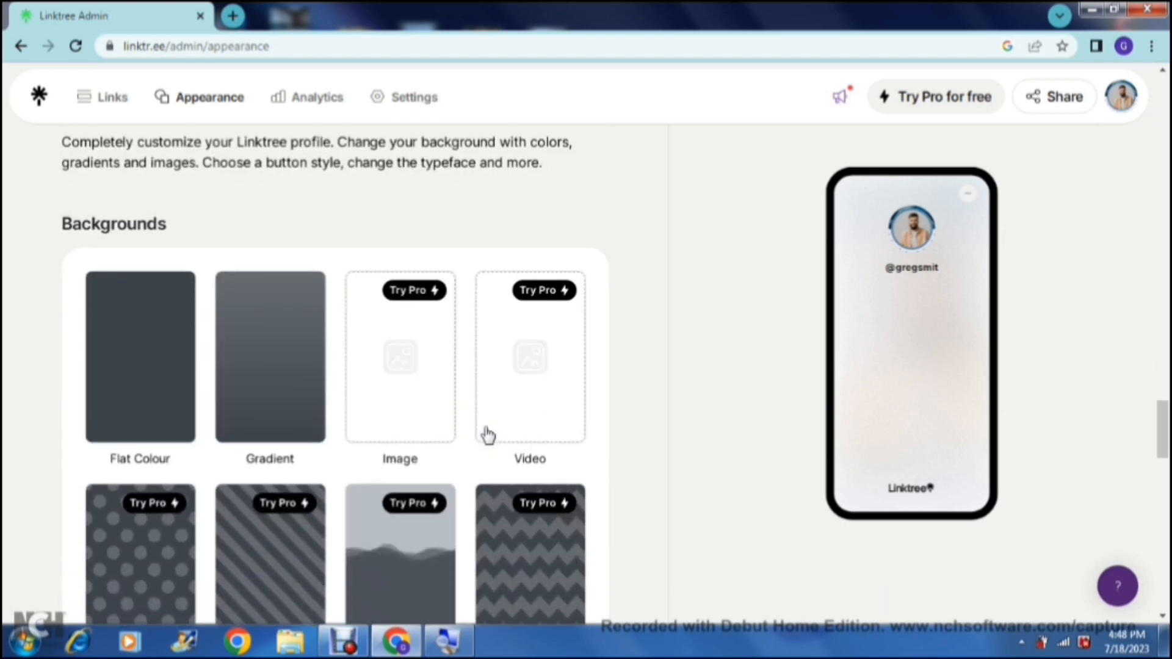
scroll(488, 435, "down", 5)
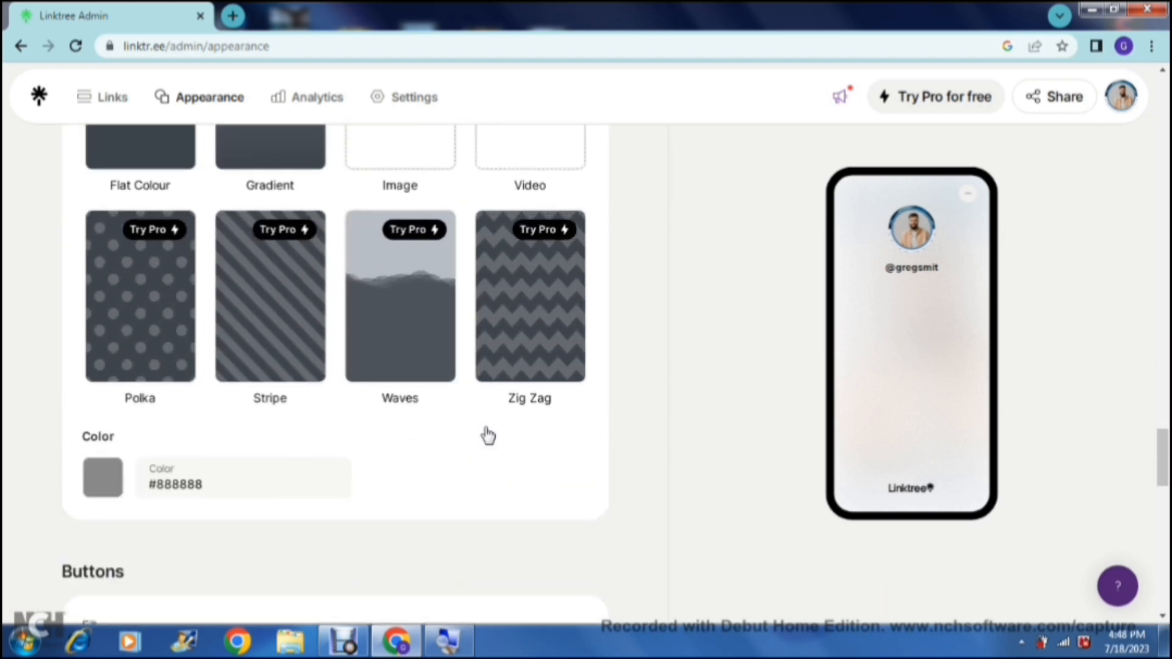
scroll(488, 435, "down", 2)
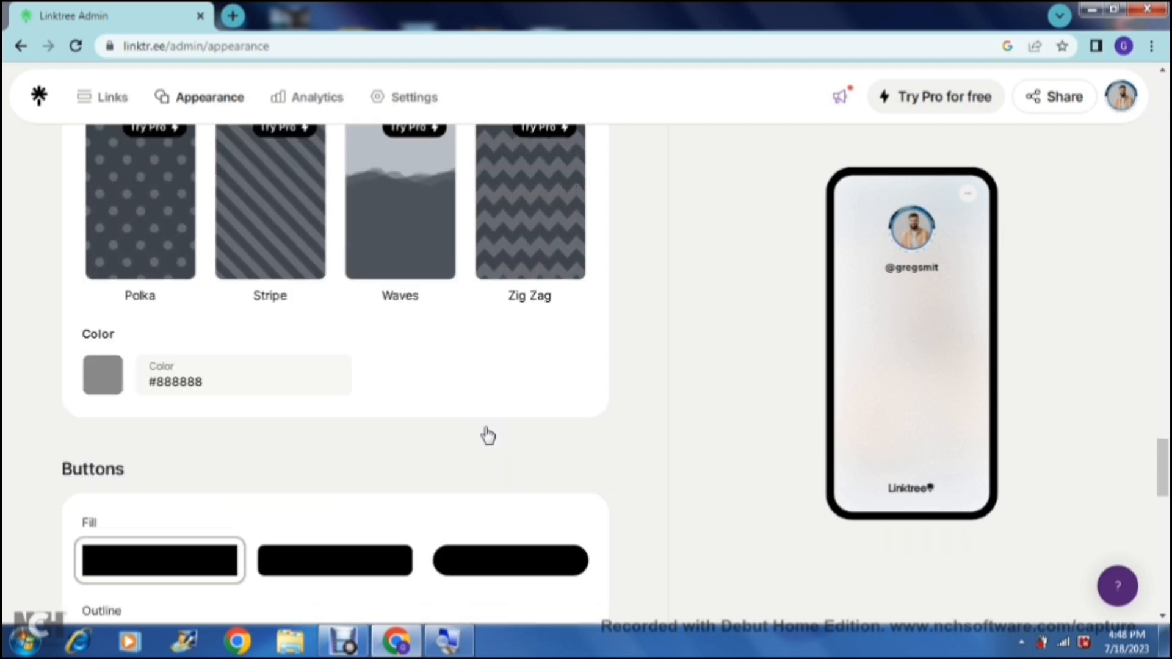
scroll(488, 435, "down", 5)
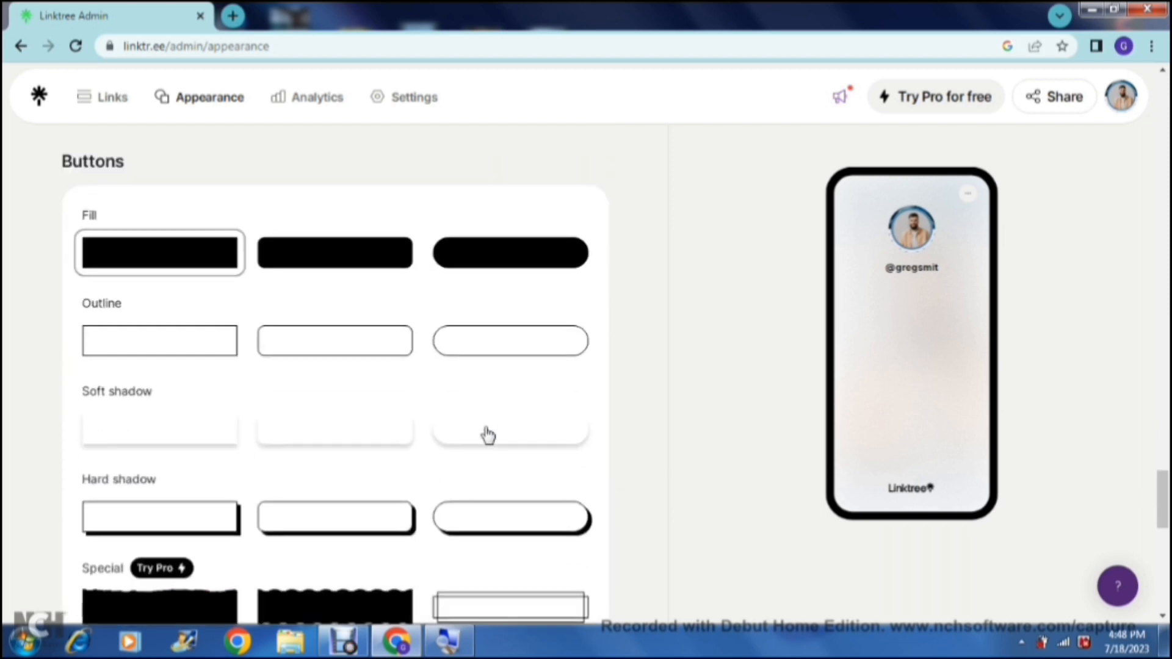
scroll(488, 435, "down", 4)
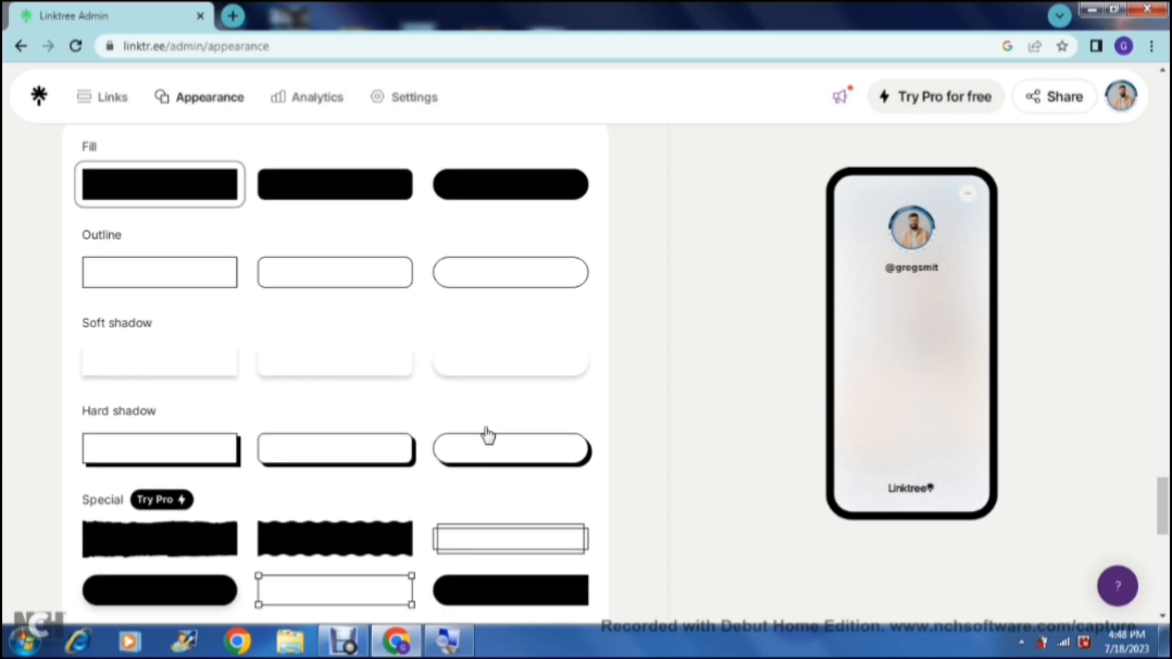
scroll(489, 436, "down", 2)
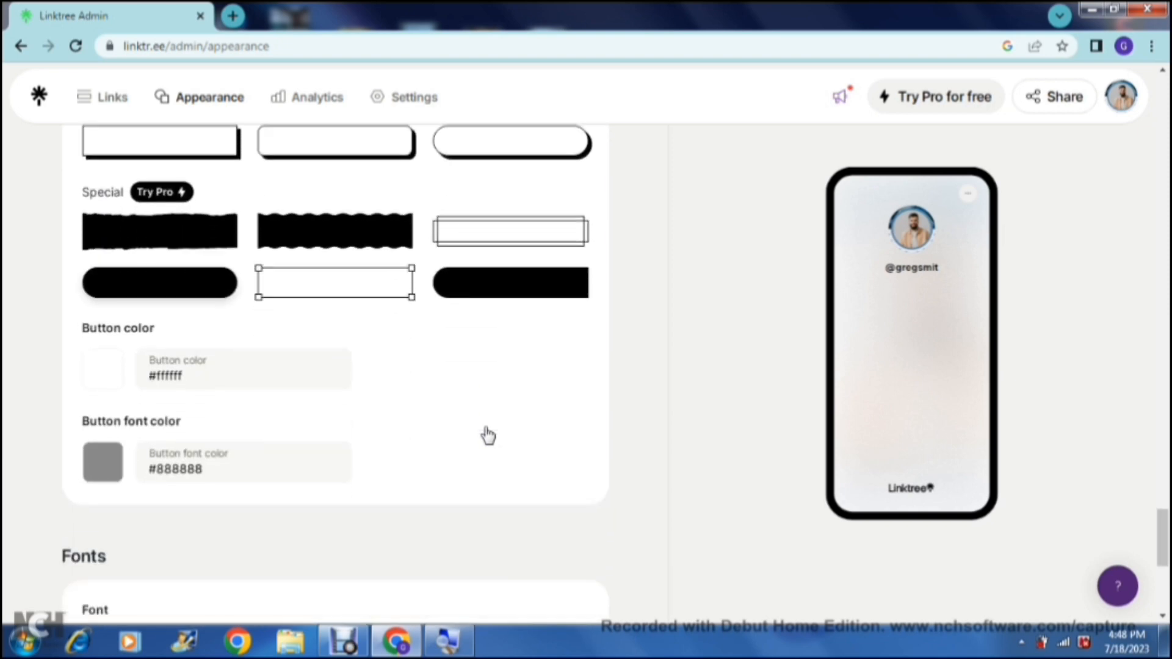
scroll(488, 436, "down", 4)
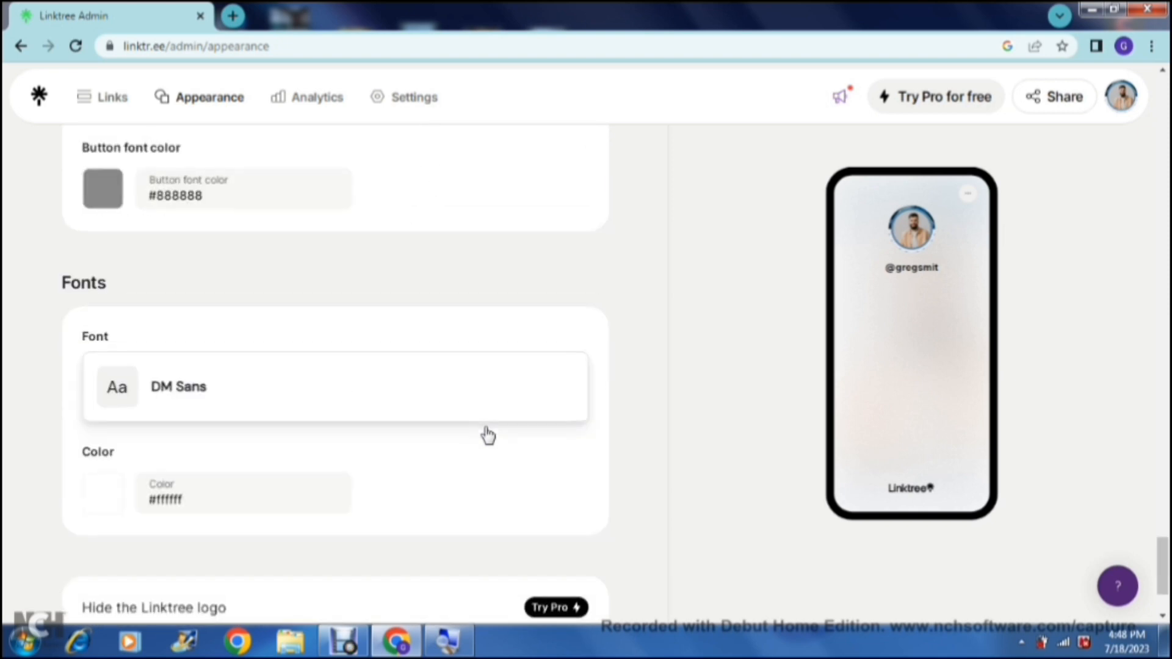
scroll(489, 435, "down", 2)
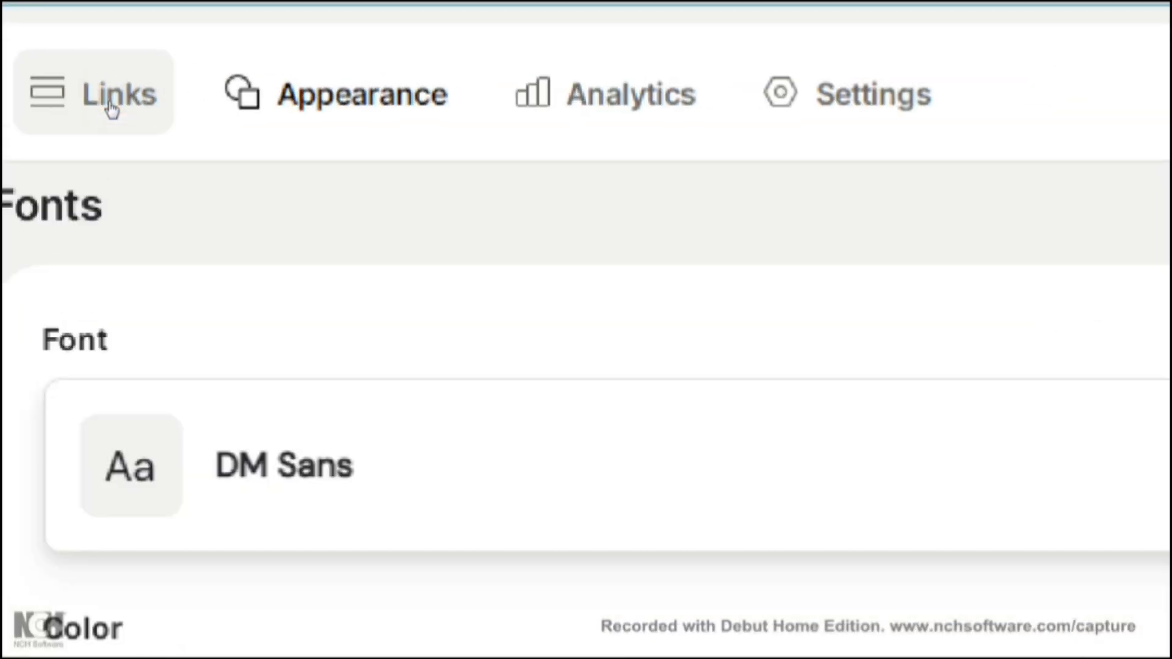
left_click(85, 95)
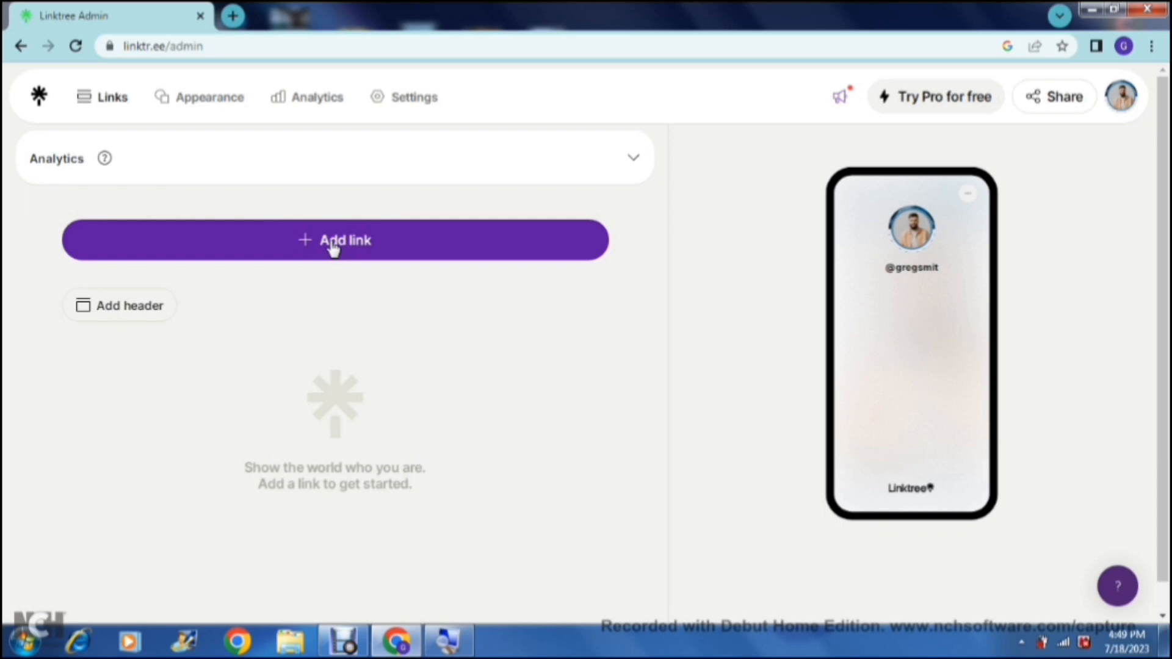
left_click(333, 244)
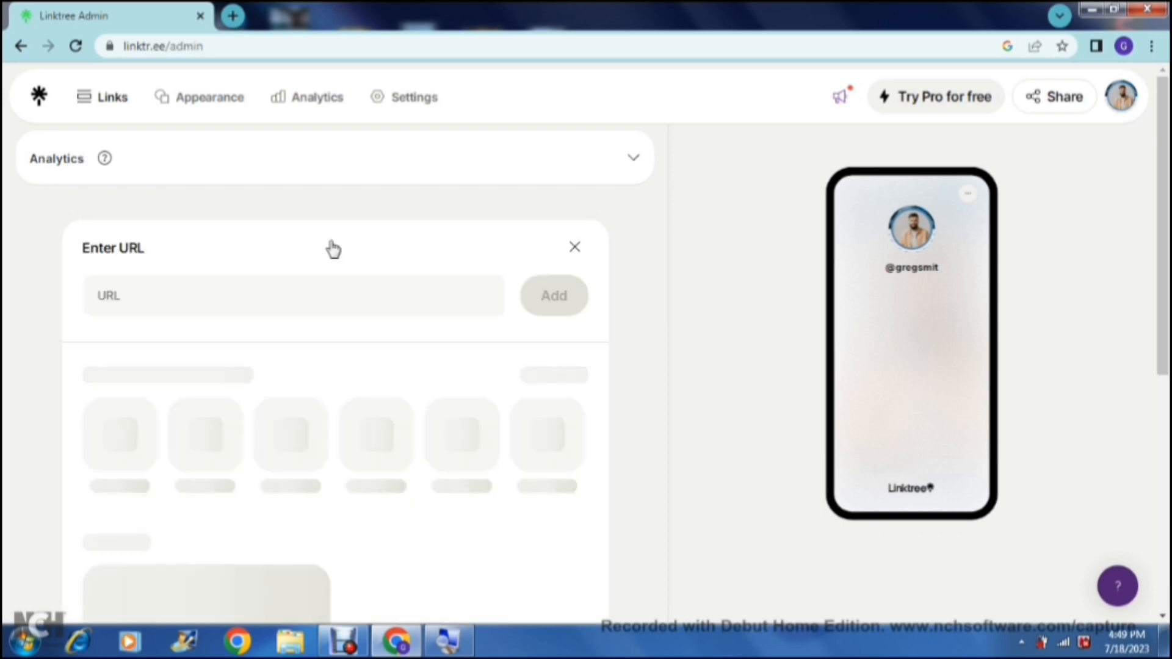
left_click(231, 293)
left_click(232, 293)
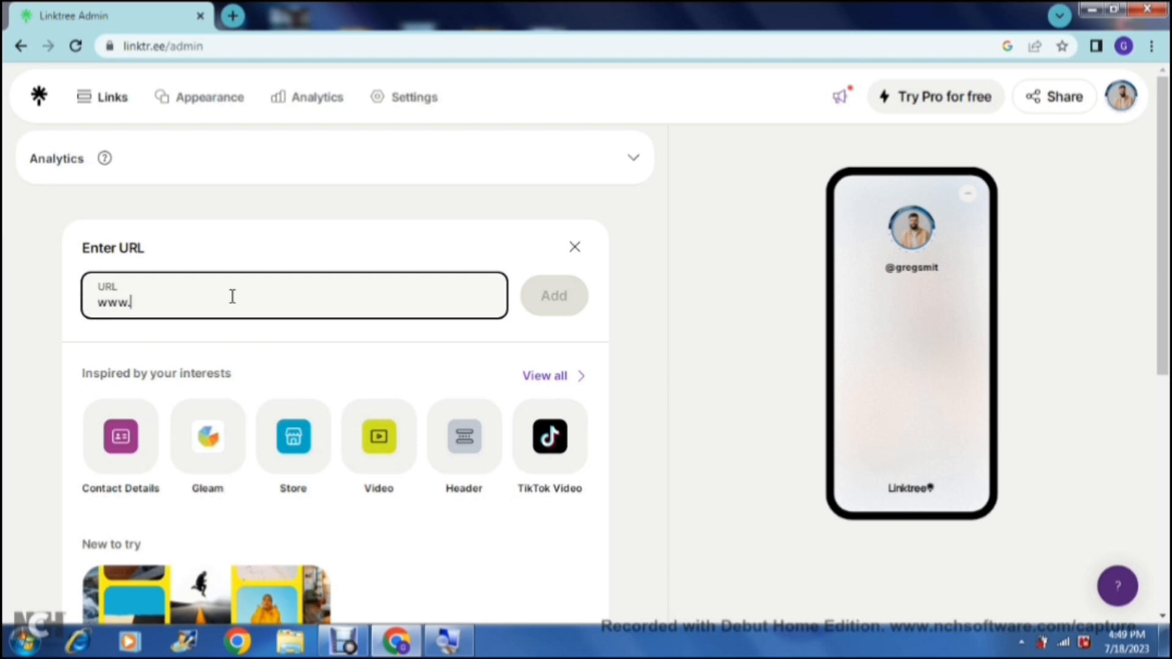
type("www.ba")
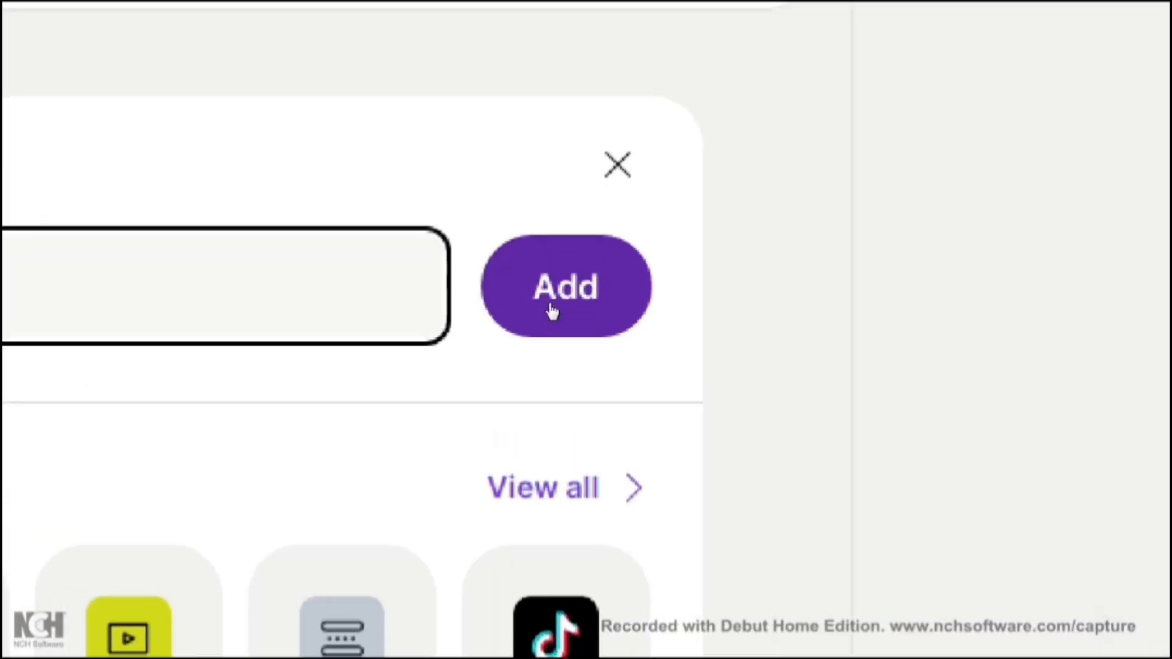
left_click(552, 311)
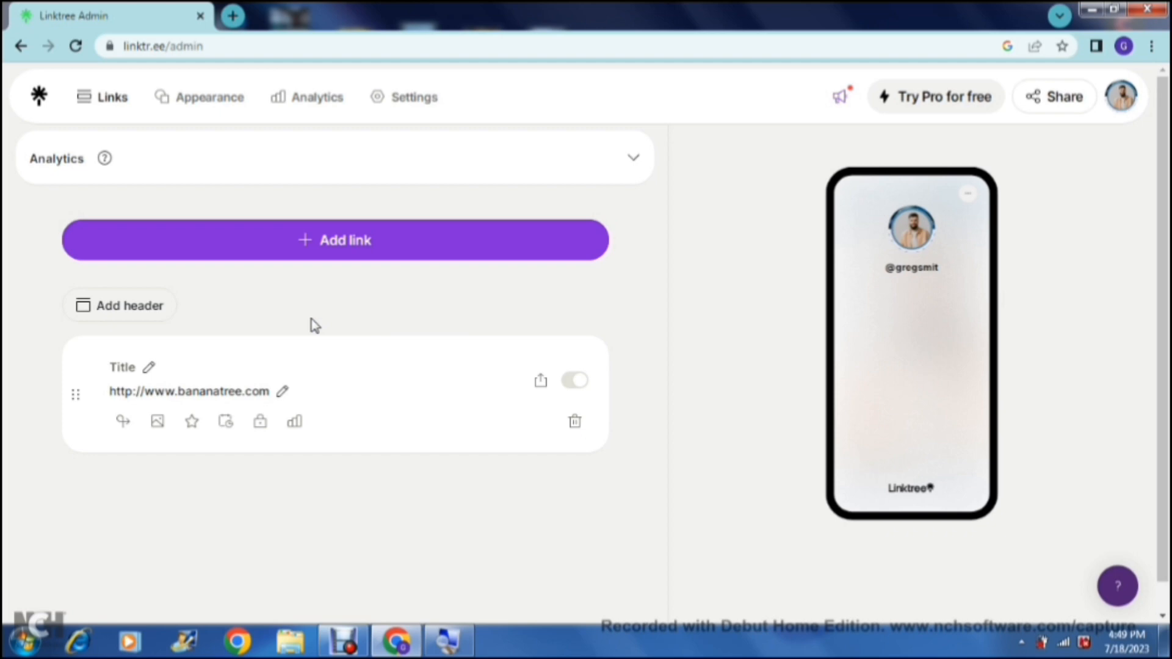
Step: Rename the new link's title as "Banana Tree"
left_click(214, 367)
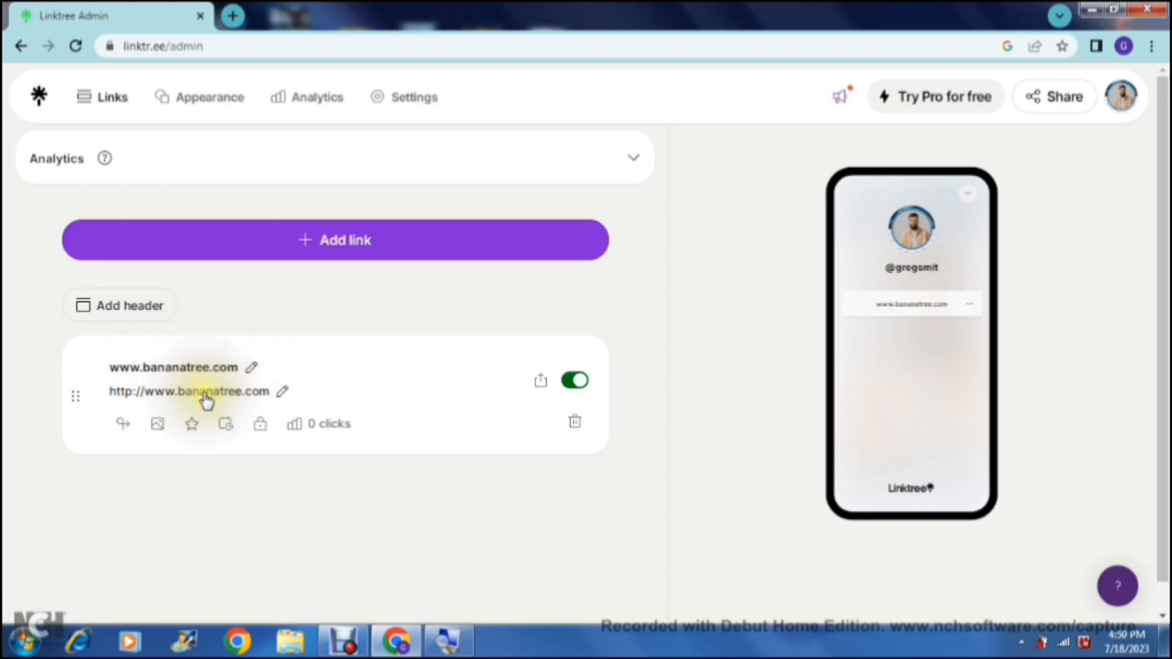
left_click(251, 368)
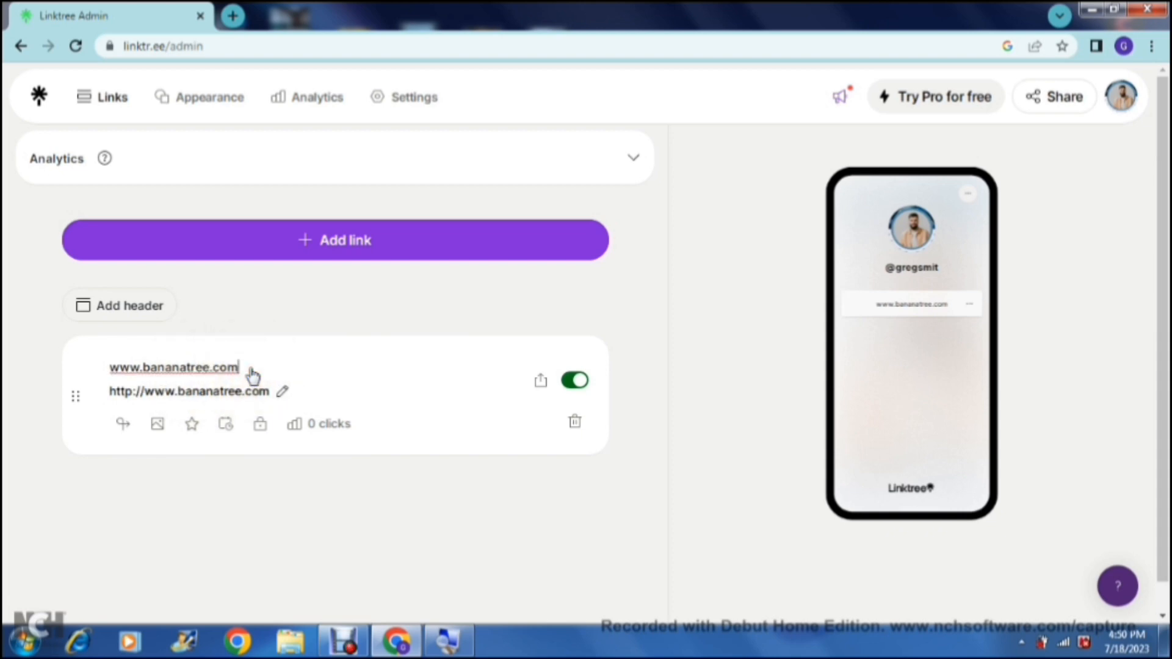
key("BackSpace")
key("BackSpace")
key("BackSpace")
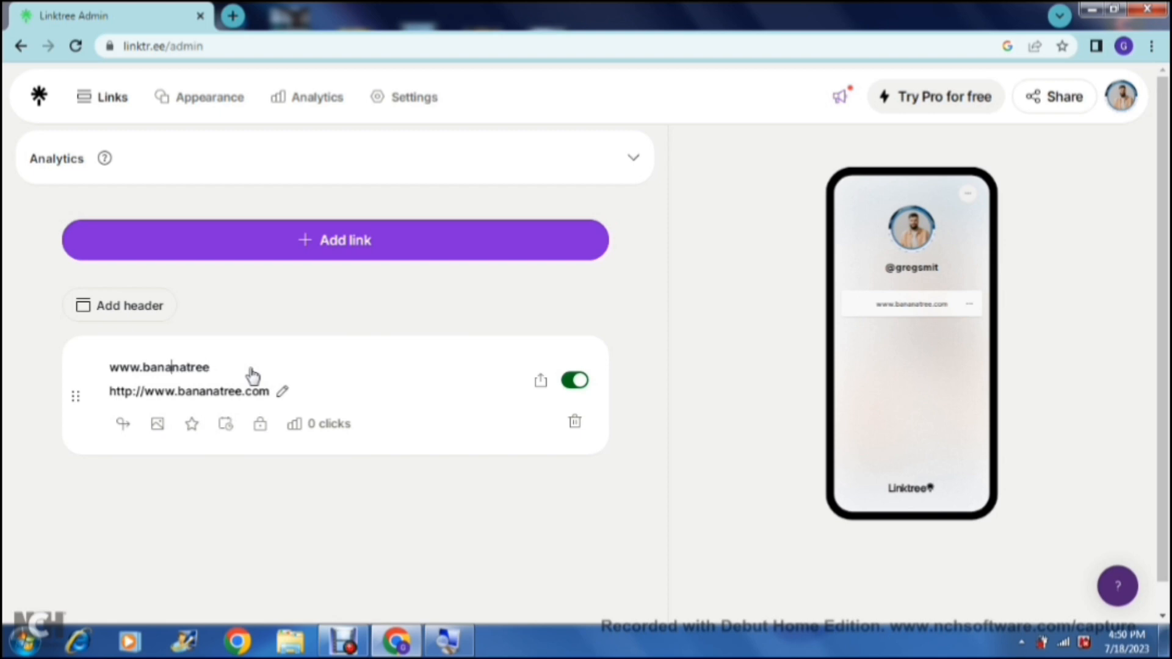
key("Left")
key("Left")
key("Left")
key("BackSpace")
key("BackSpace")
key("BackSpace")
key("BackSpace")
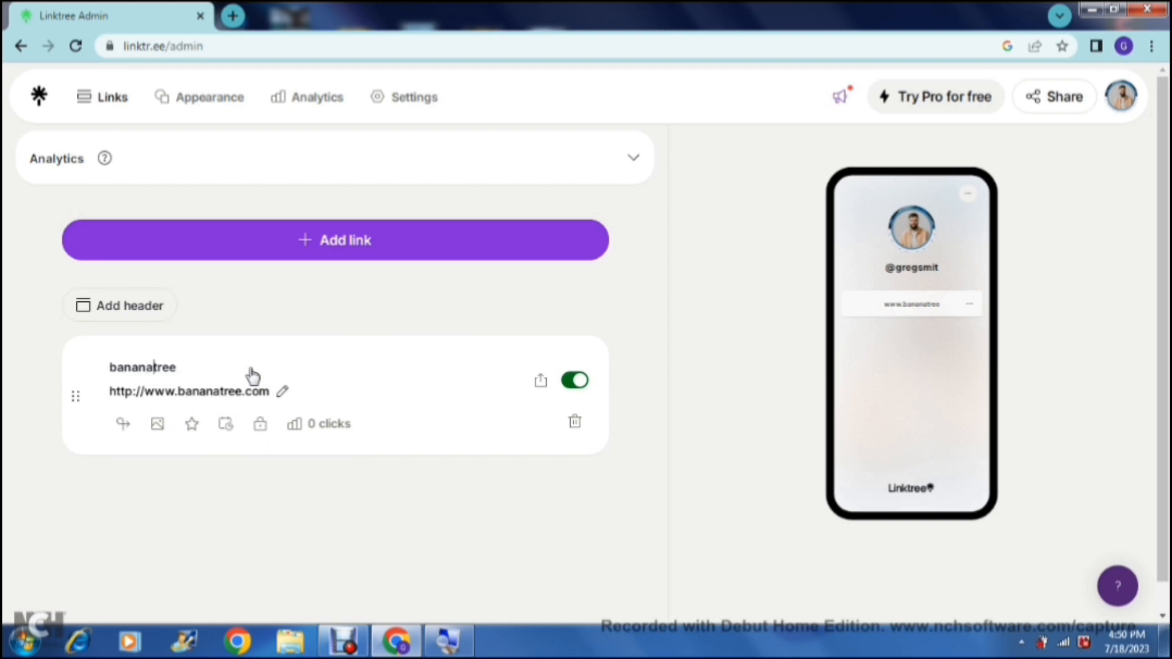
key("BackSpace")
key("Left")
key("Home")
key("Delete")
type("B")
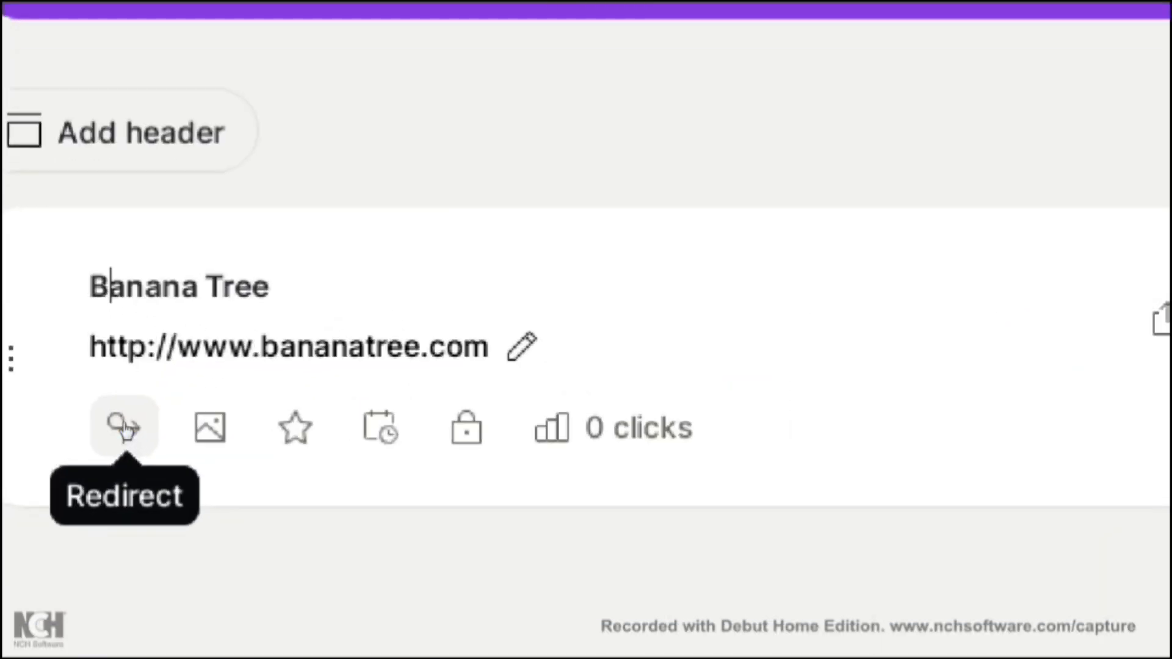
Step: View the Redirect option of the Banana Tree link
left_click(126, 433)
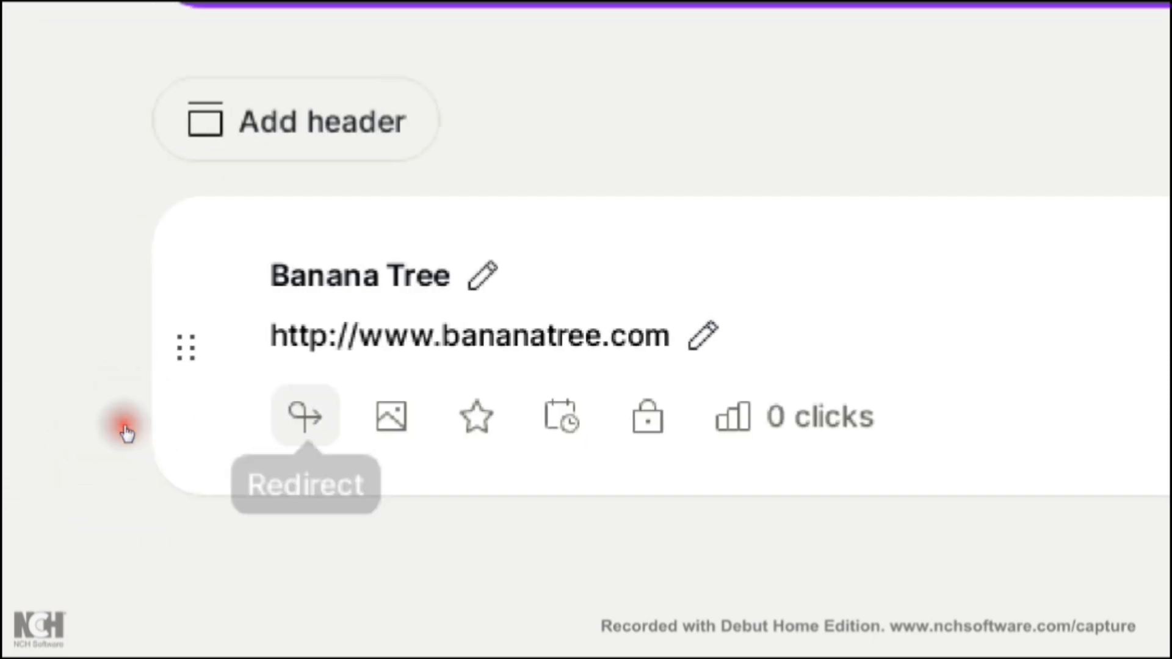
left_click(305, 417)
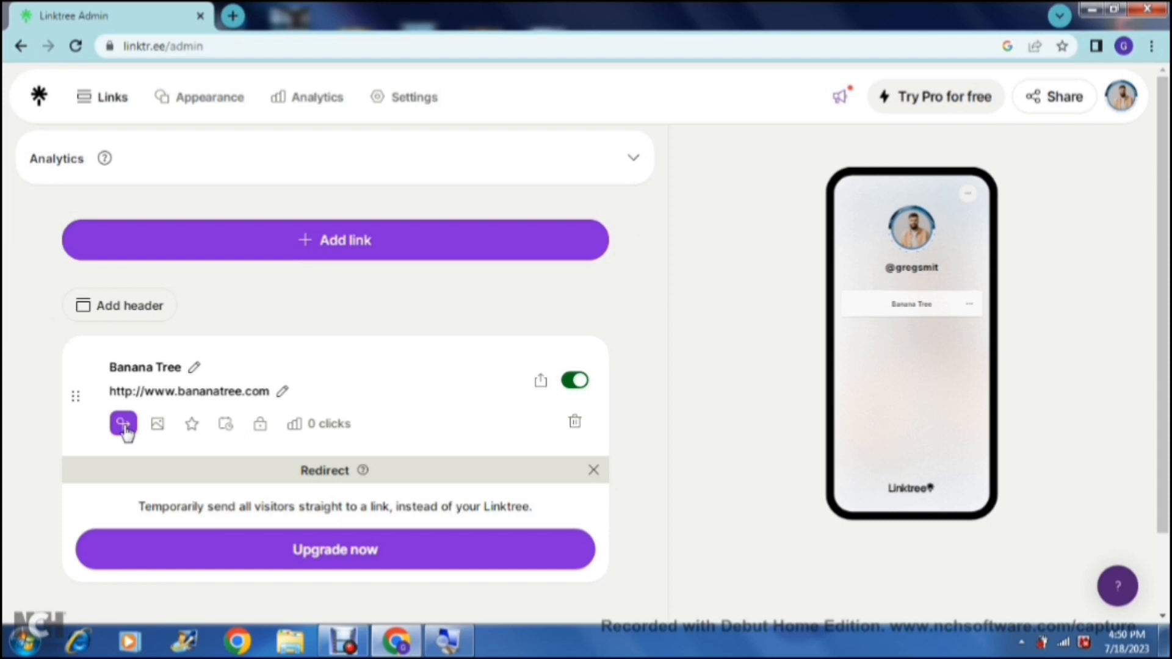
left_click(124, 426)
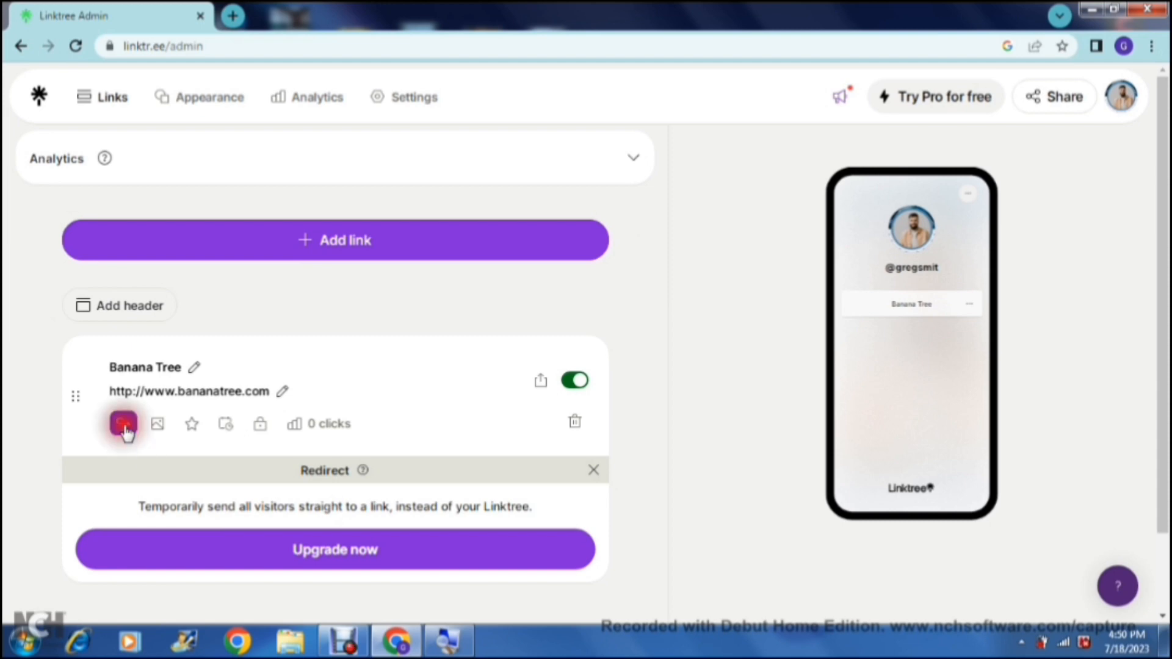
Step: View the thumbnail sources offered for the Banana Tree link and close the dialog without choosing one
left_click(158, 426)
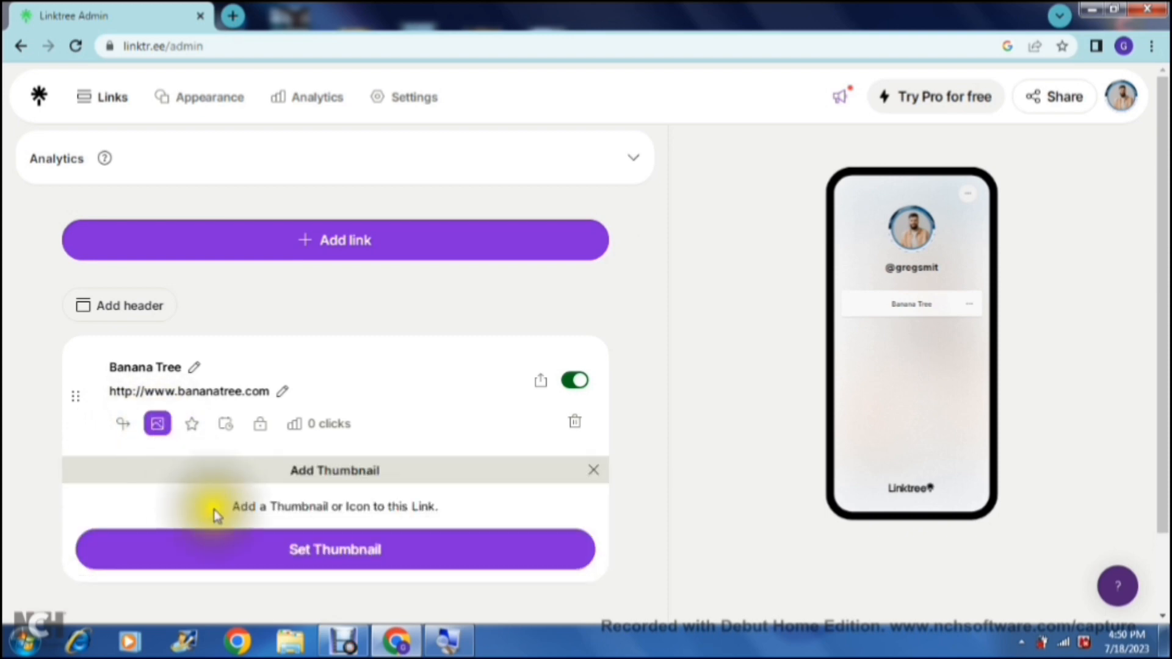
left_click(247, 554)
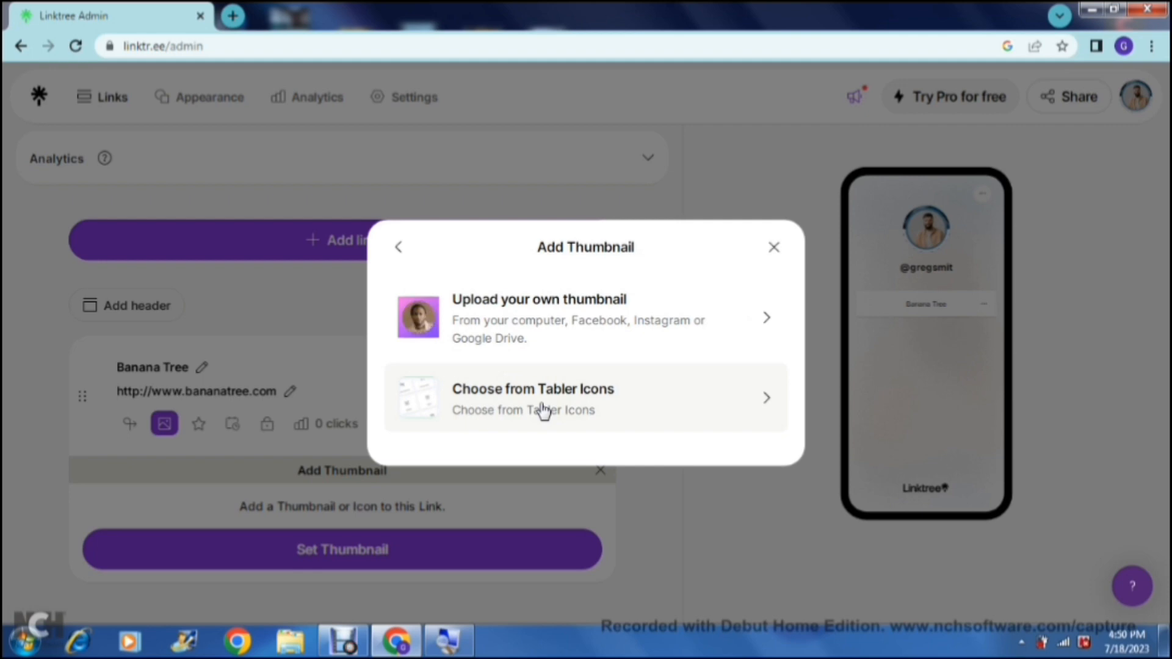
left_click(774, 248)
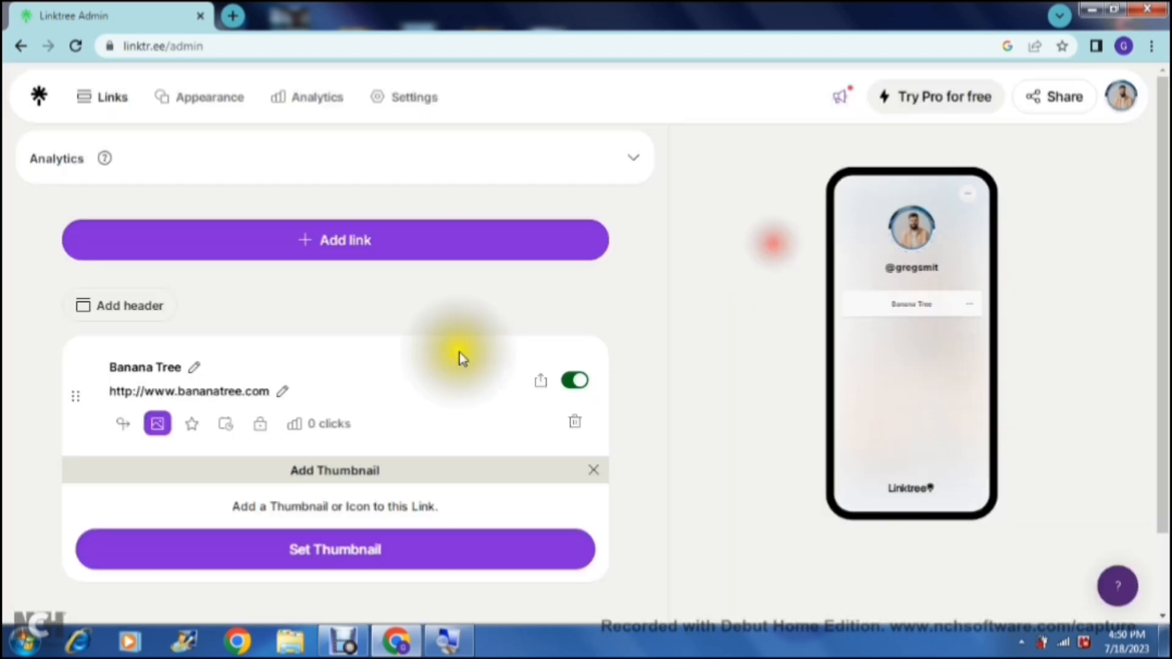
Step: View the Prioritize and scheduling options of the Banana Tree link
left_click(191, 427)
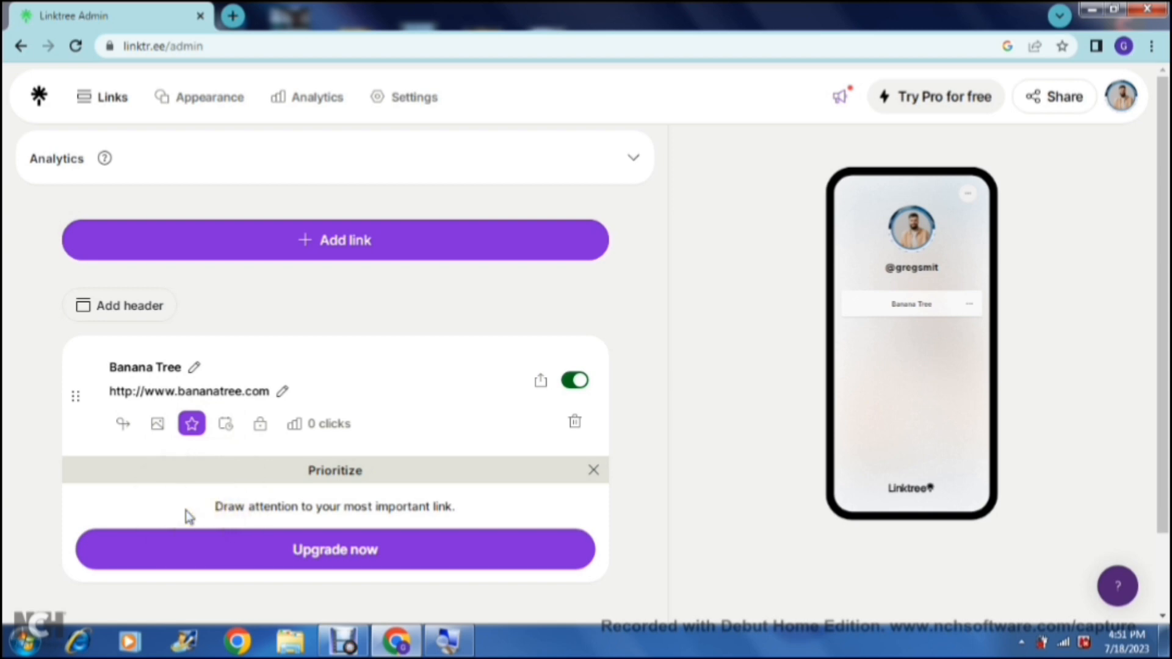
left_click(226, 427)
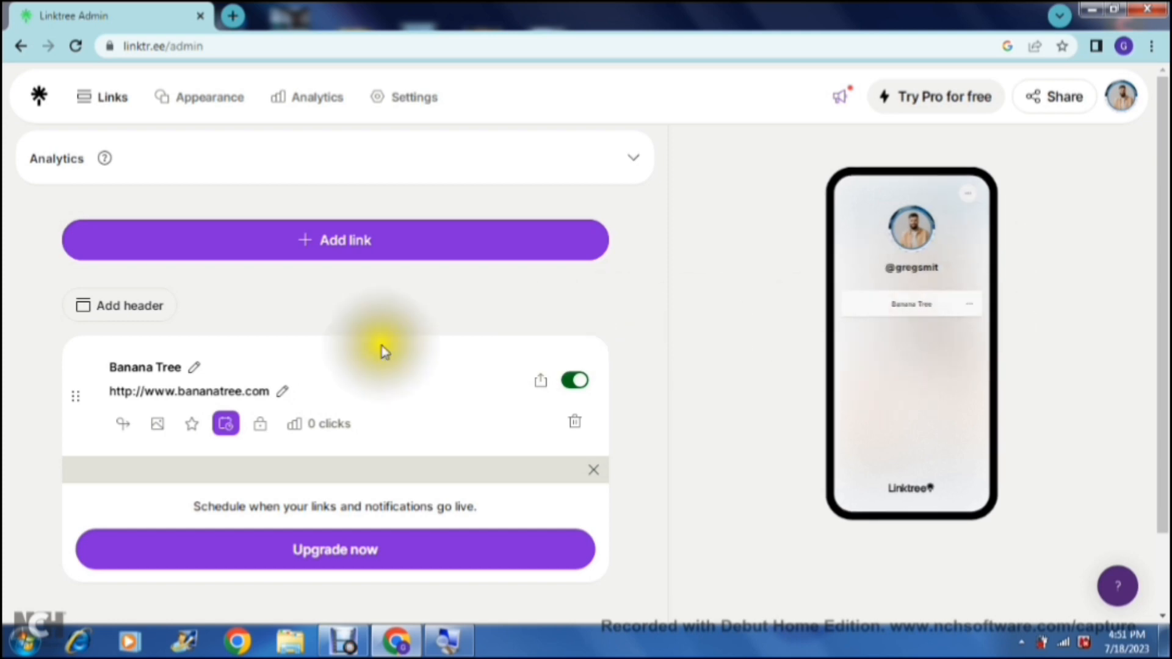
left_click(231, 429)
Step: Examine the lock criteria available for the Banana Tree link, from Subscribe to NFT contract address, and close them without selecting any
left_click(262, 428)
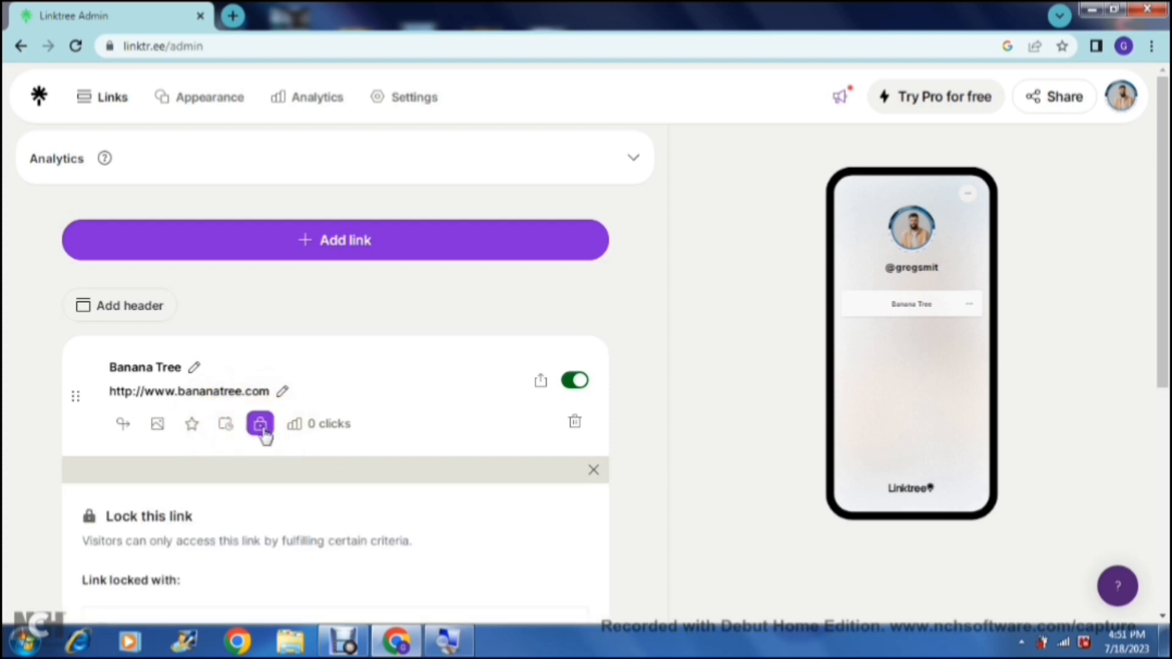
left_click(404, 424)
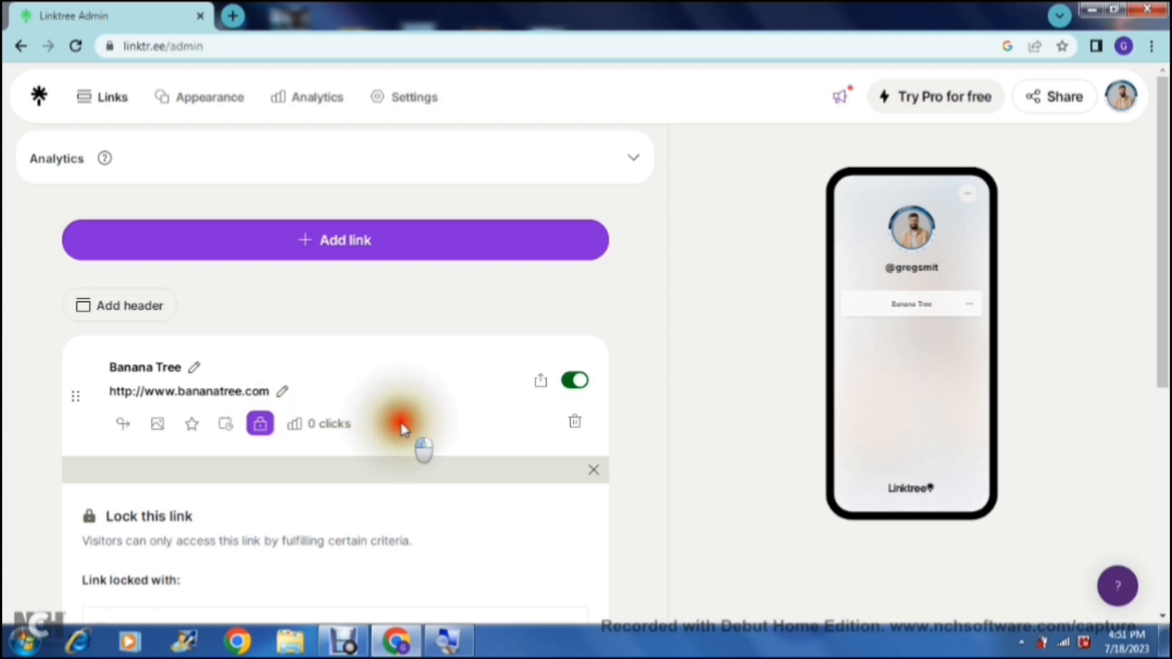
scroll(402, 426, "down", 1)
scroll(404, 430, "down", 5)
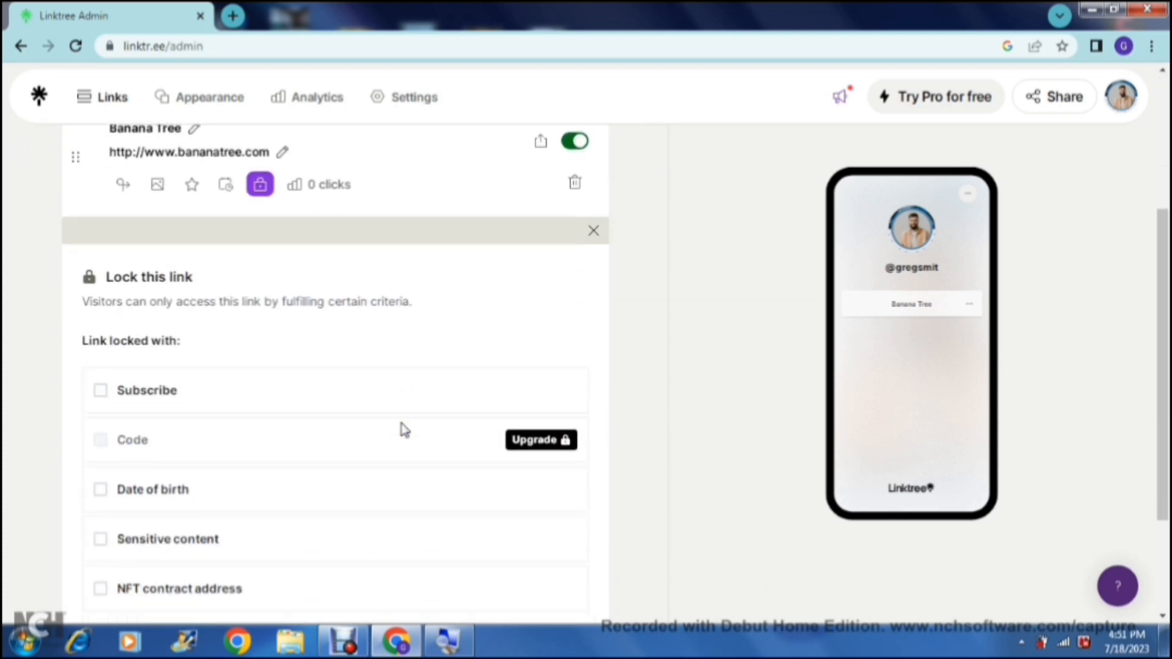
scroll(404, 430, "down", 1)
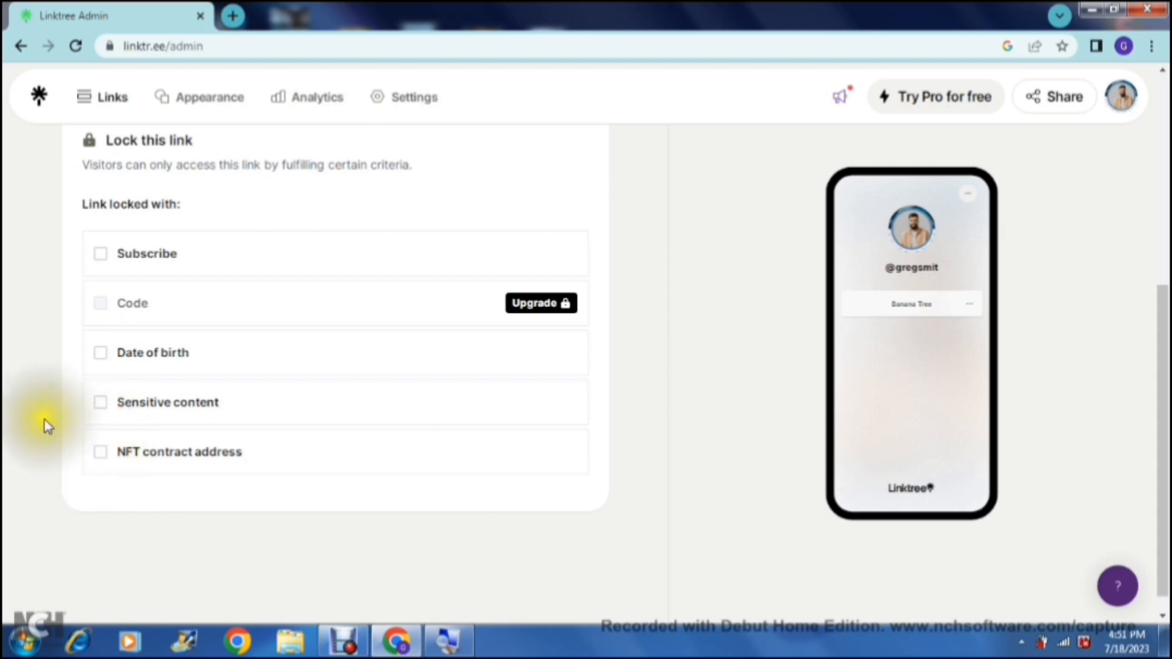
scroll(47, 425, "up", 3)
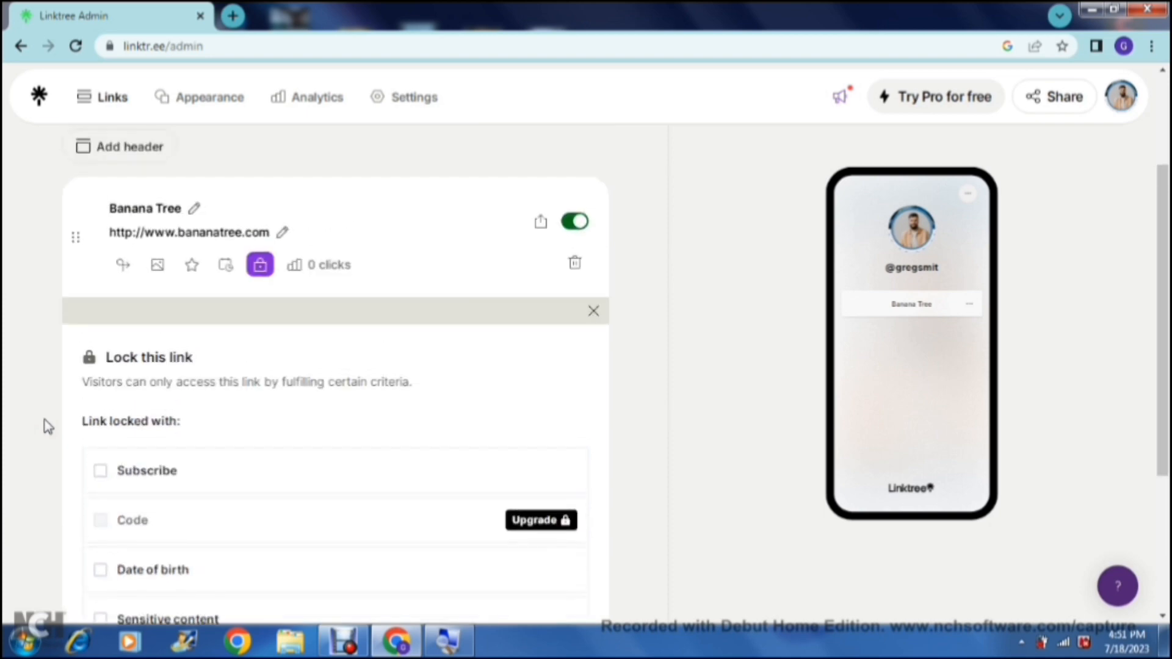
scroll(48, 426, "up", 1)
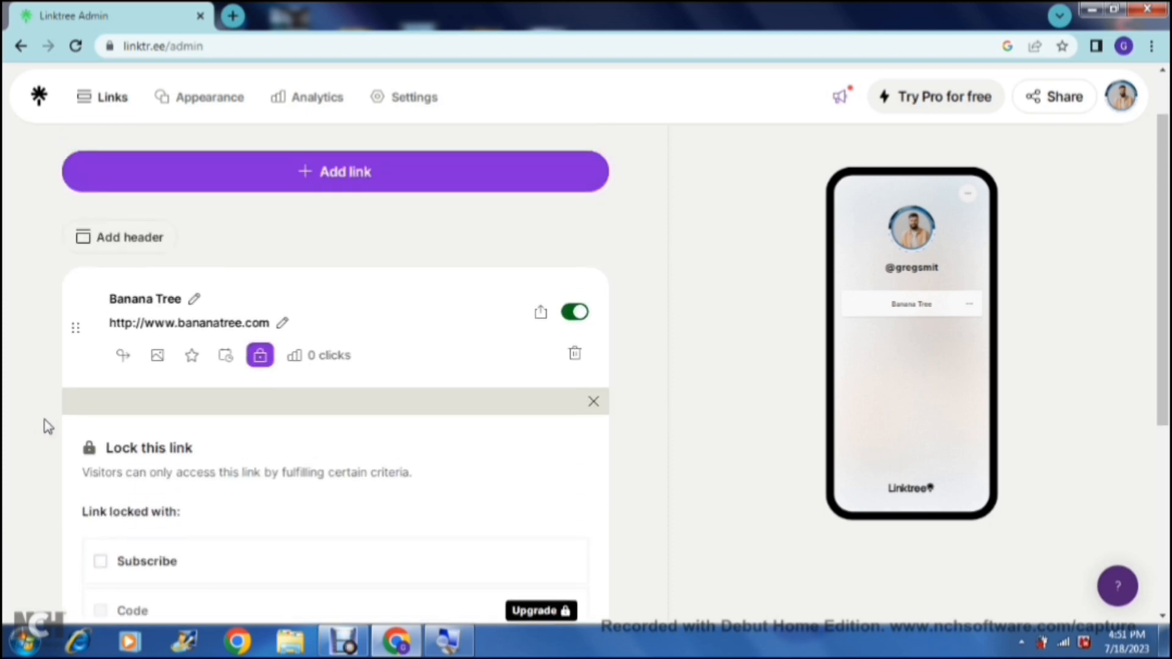
left_click(260, 359)
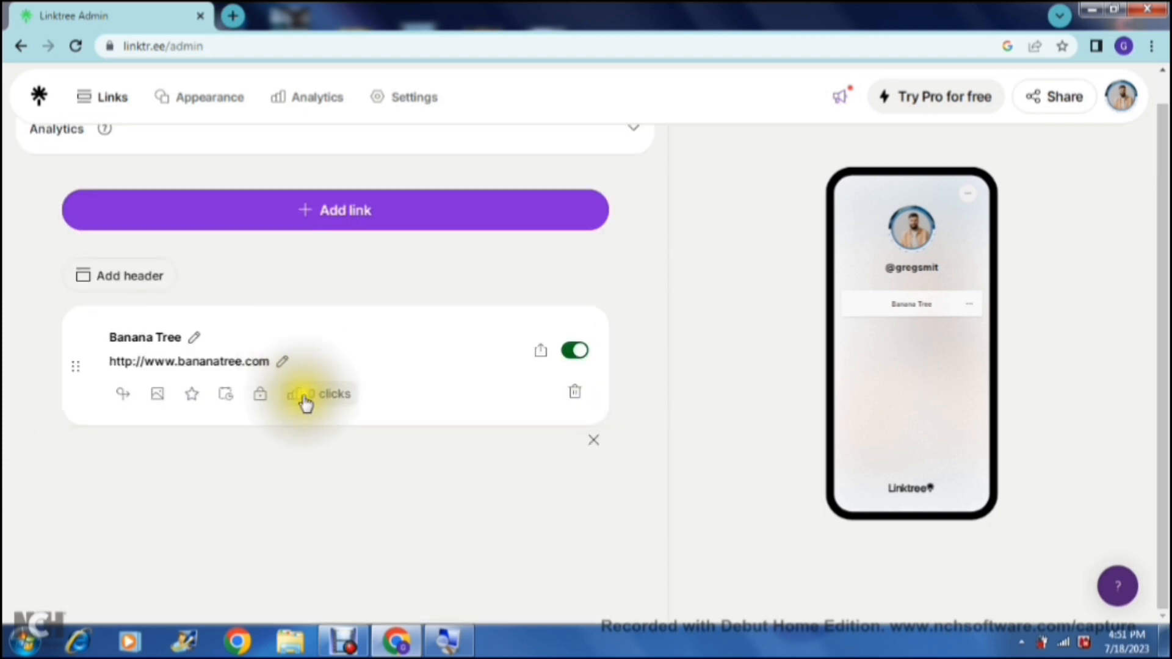
Step: View the Banana Tree link's analytics and collapse them again
left_click(294, 400)
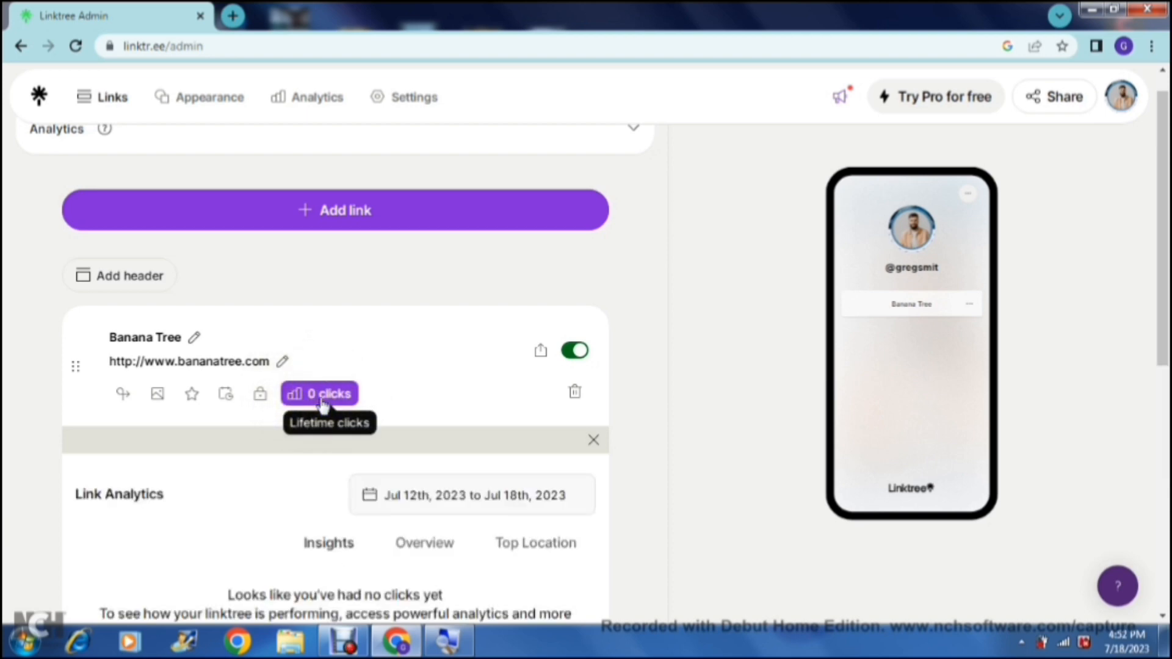
scroll(322, 405, "down", 2)
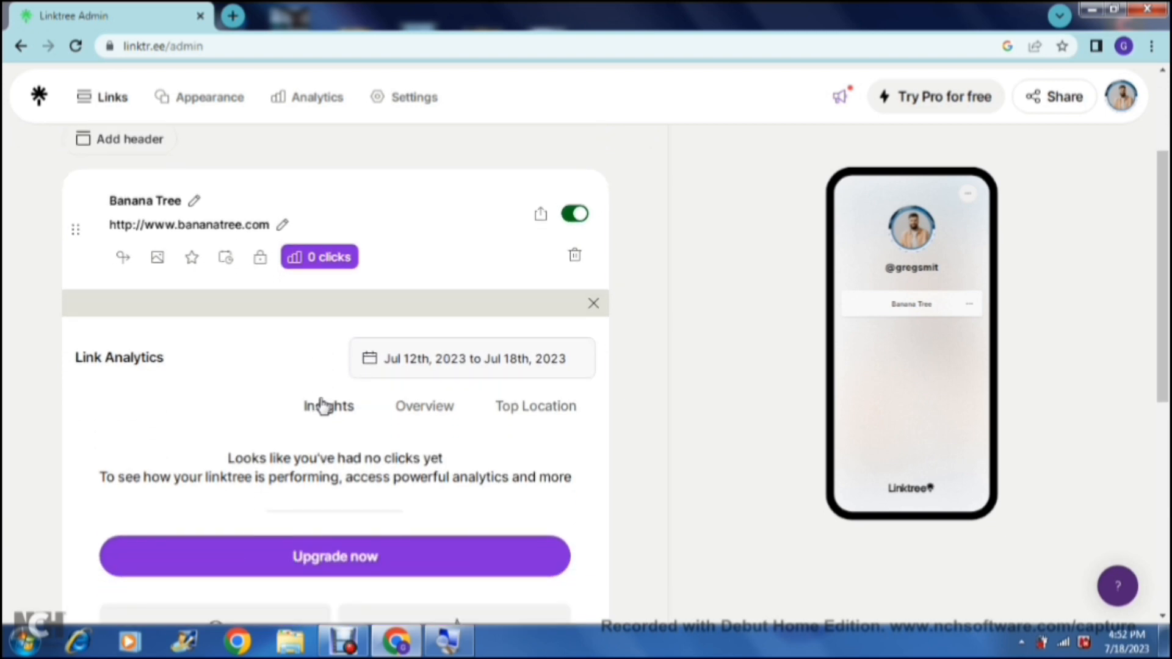
left_click(329, 260)
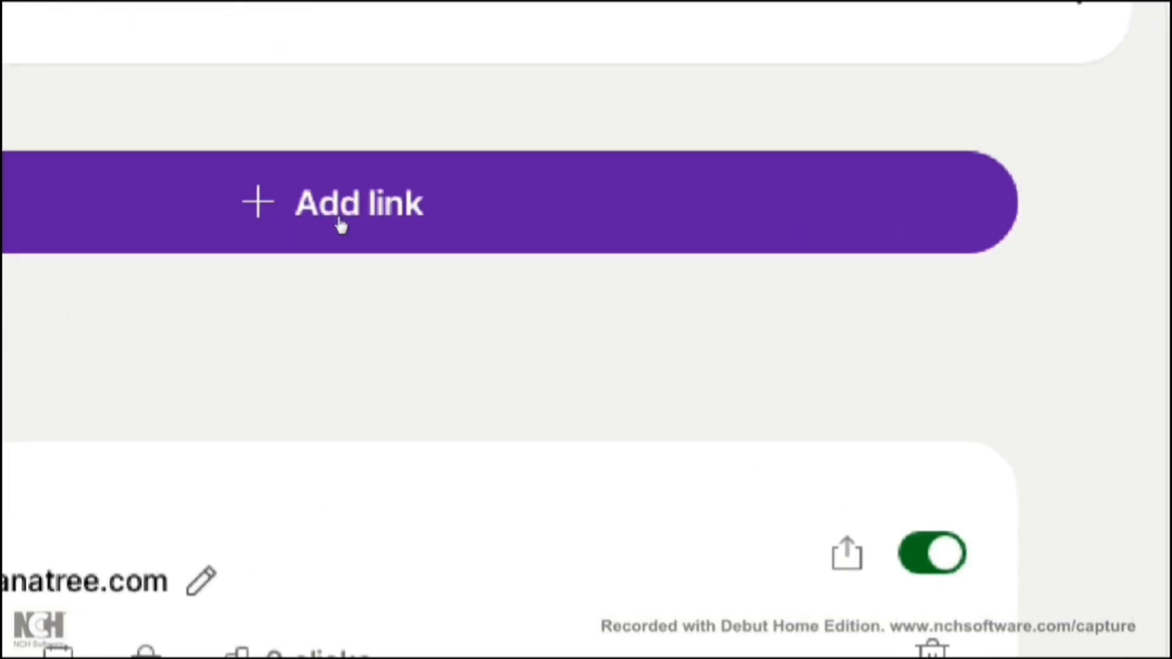
Step: Start adding another link and activate its URL field for entry
left_click(341, 221)
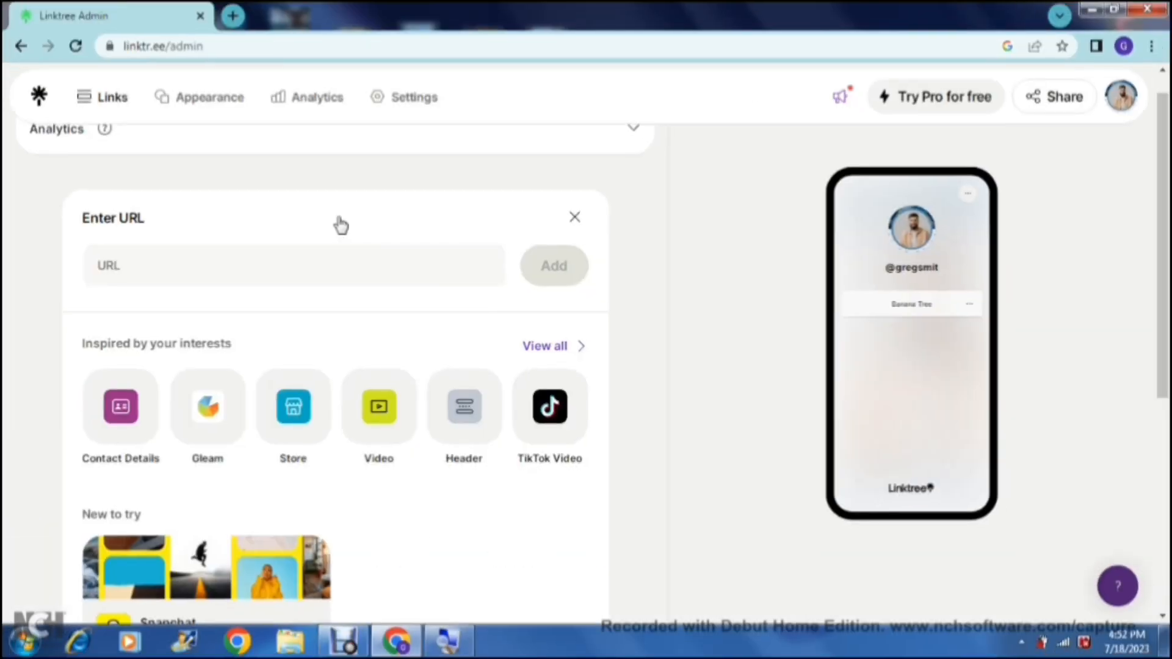
left_click(245, 267)
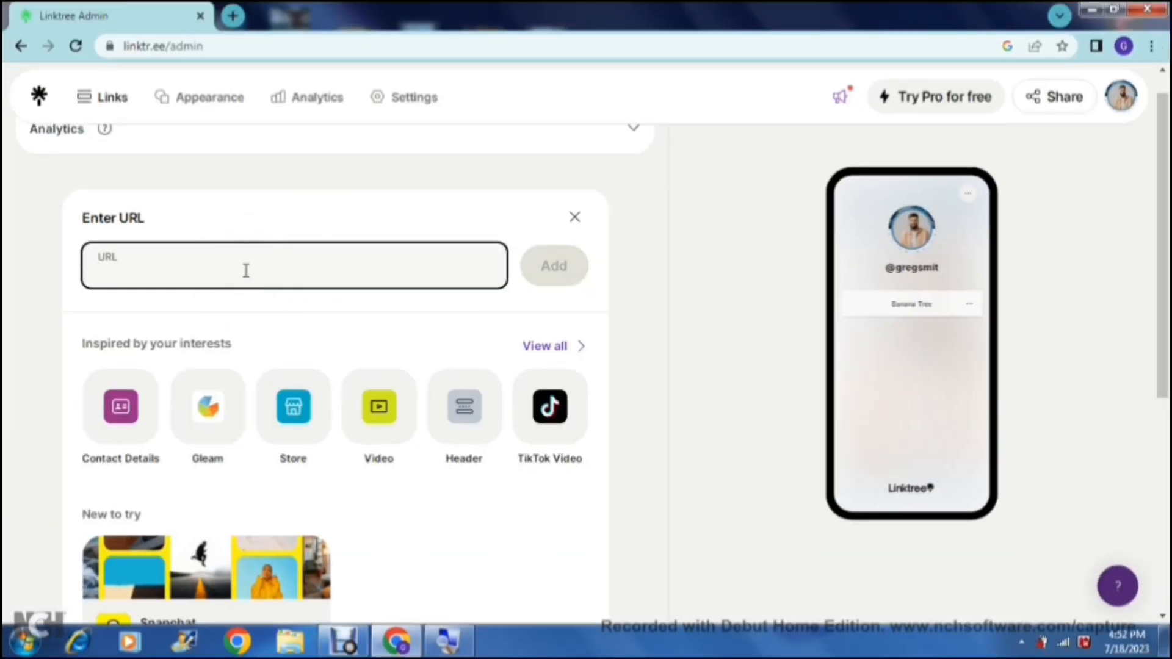